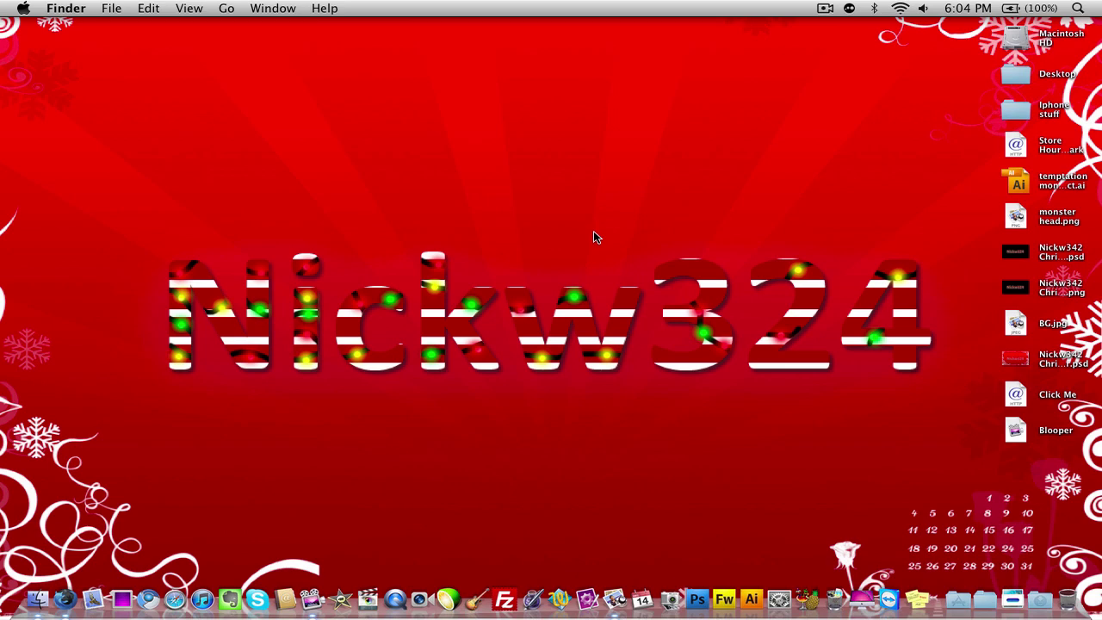
Step: Launch Photoshop and create a new 1280×720 px, 72 ppi, RGB document with a transparent background
click(698, 594)
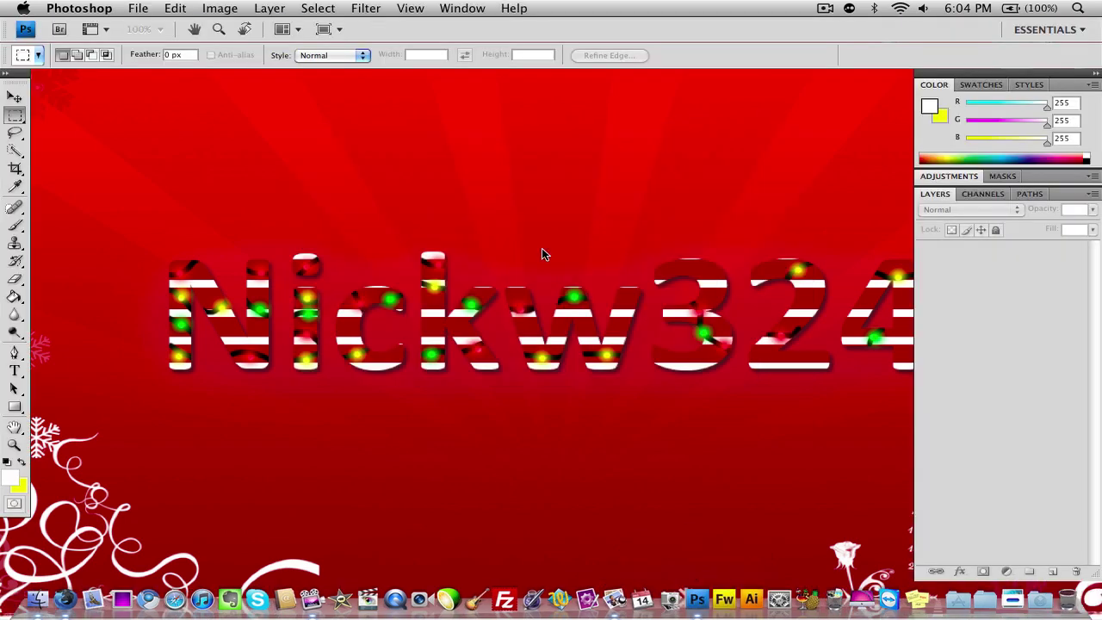
click(138, 8)
click(143, 26)
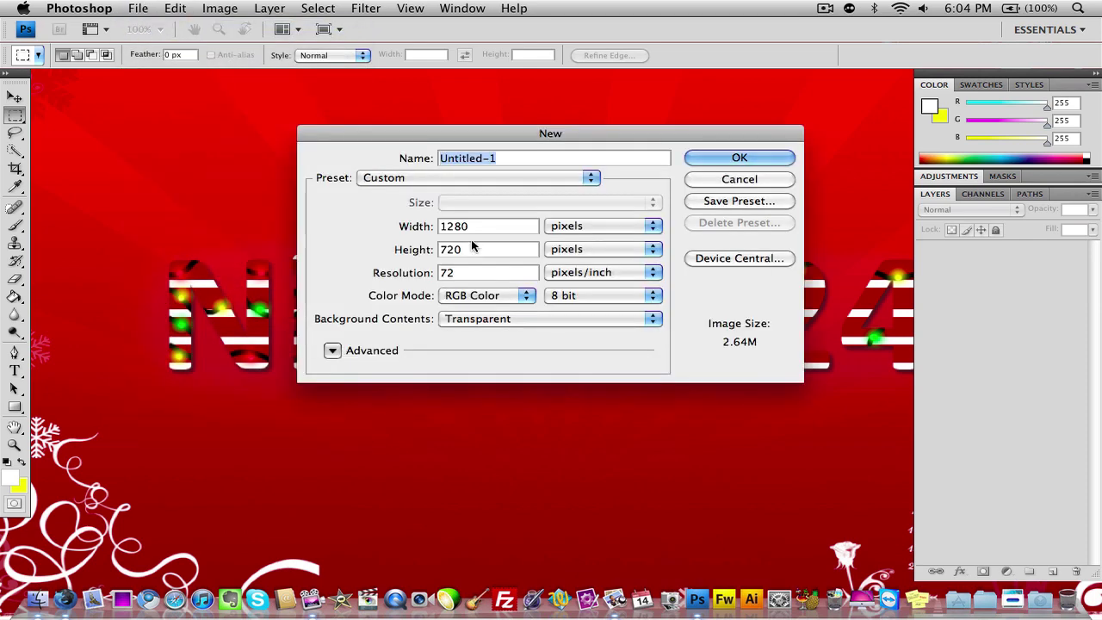
text(dgbfdsfkjbfkjhfkgjherlk)
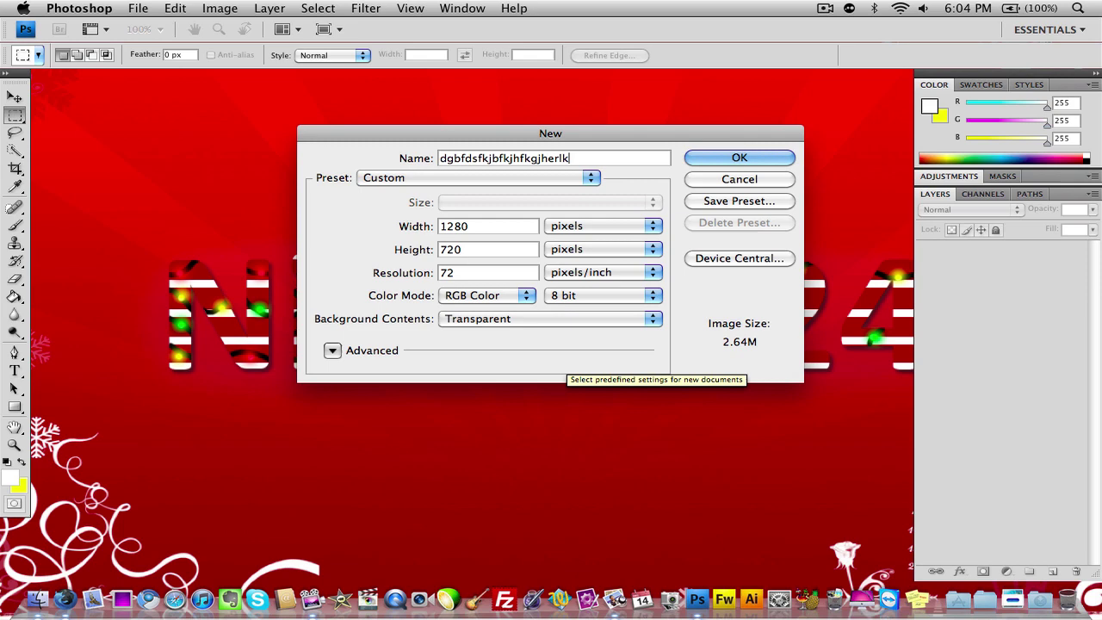
key(Return)
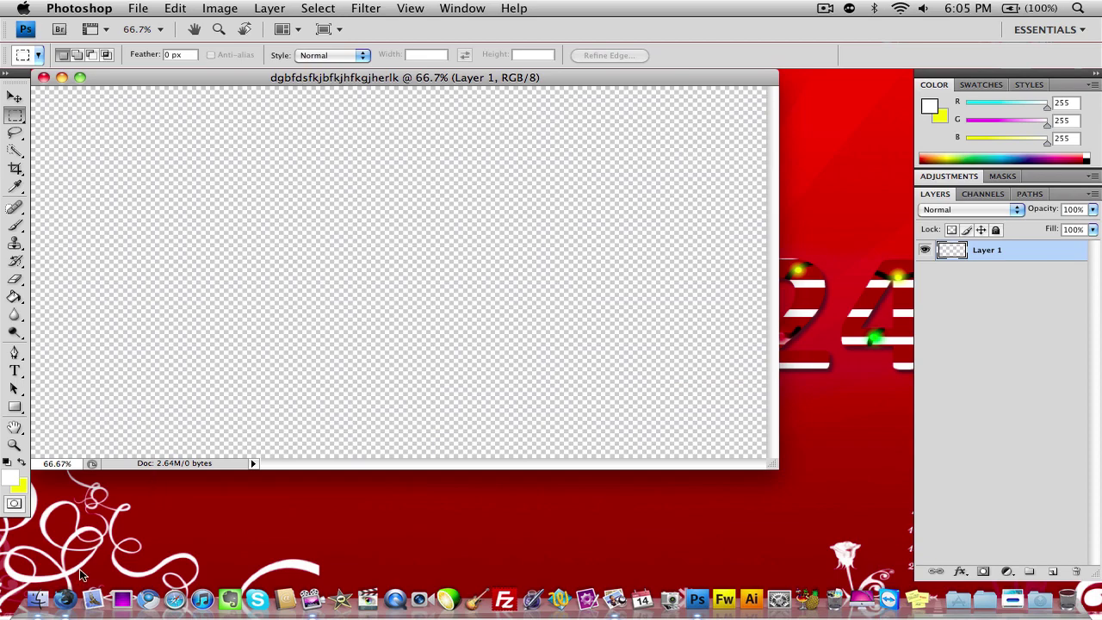
Step: Open BG.jpg and bring the red snowflake wallpaper into the new document as a layer
click(67, 599)
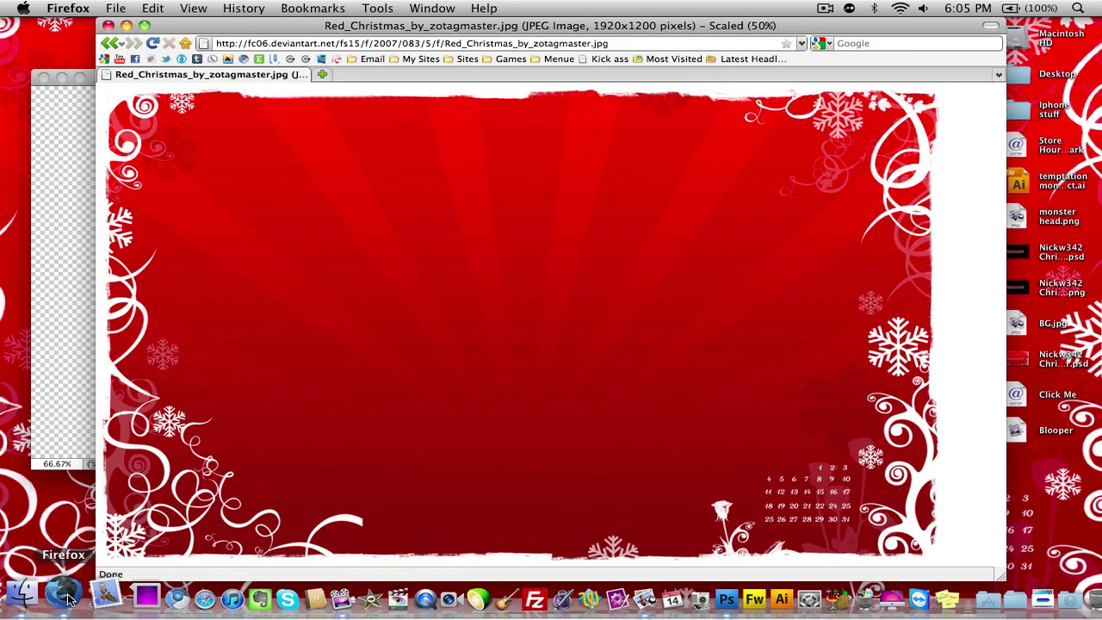
click(126, 25)
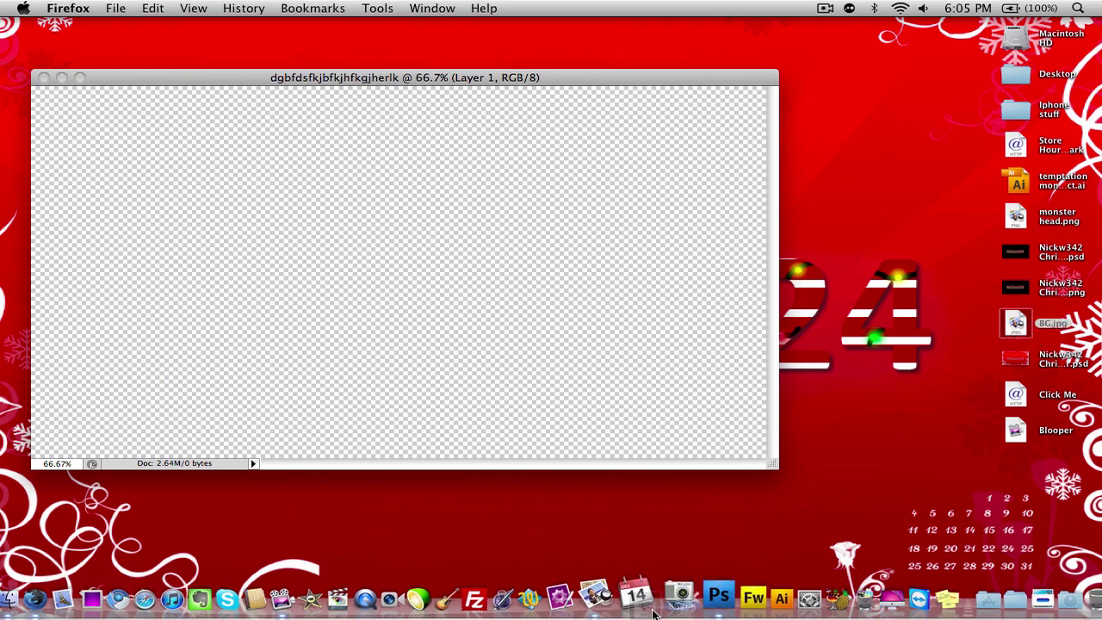
click(718, 597)
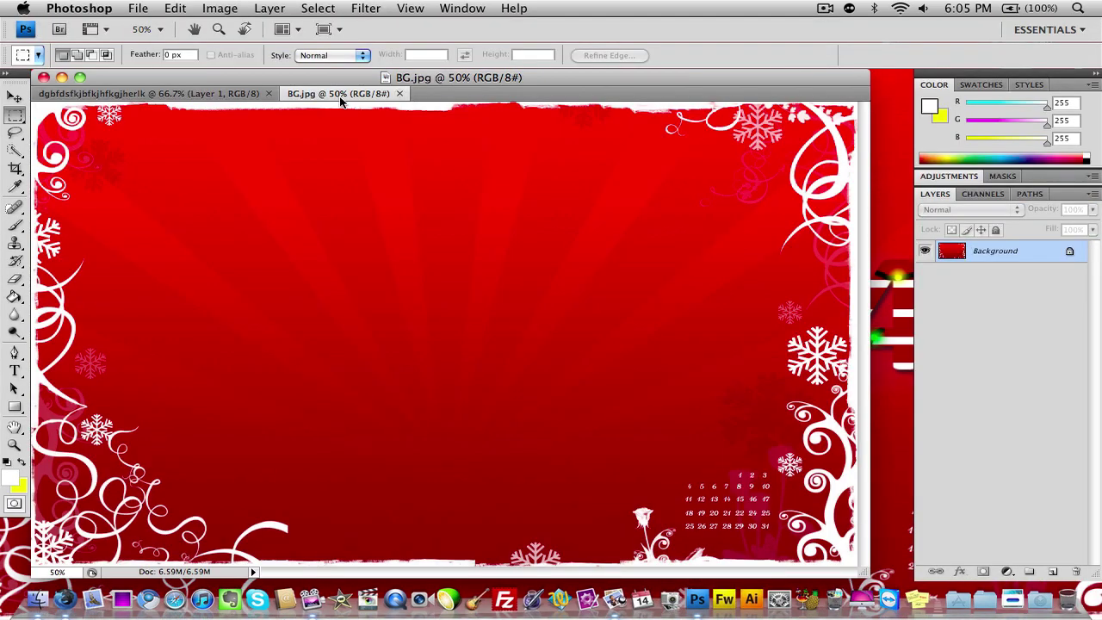
drag(340, 101, 576, 305)
mouse_move(631, 283)
mouse_down()
mouse_move(492, 337)
mouse_move(437, 342)
mouse_move(387, 279)
mouse_move(307, 327)
mouse_move(282, 320)
mouse_up()
key(v)
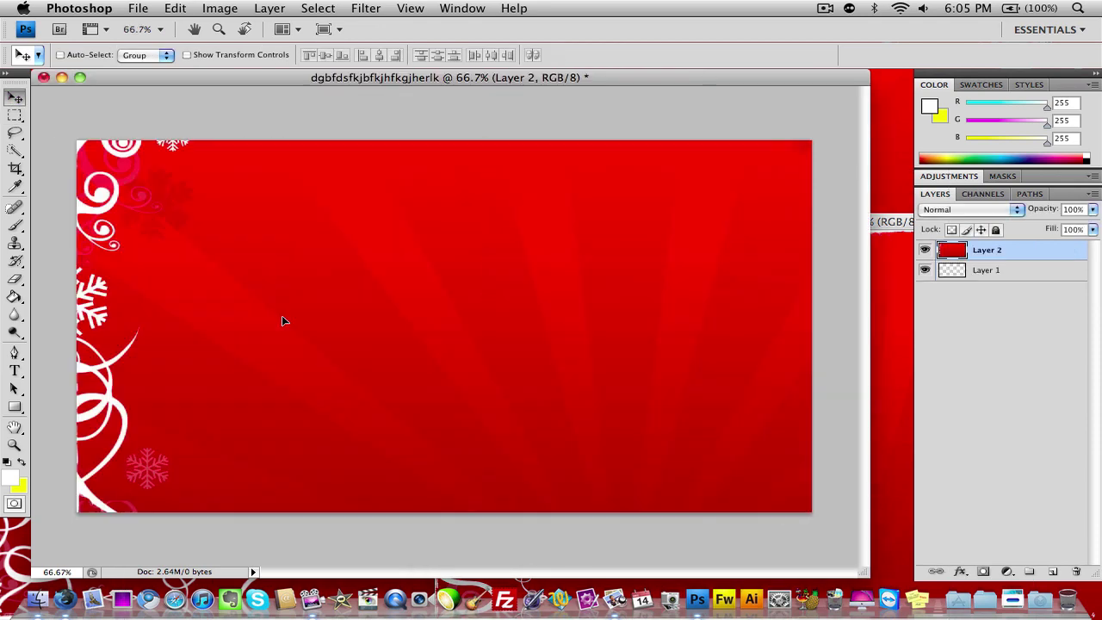
Step: Free Transform the wallpaper layer so it fills the whole canvas
key(super+t)
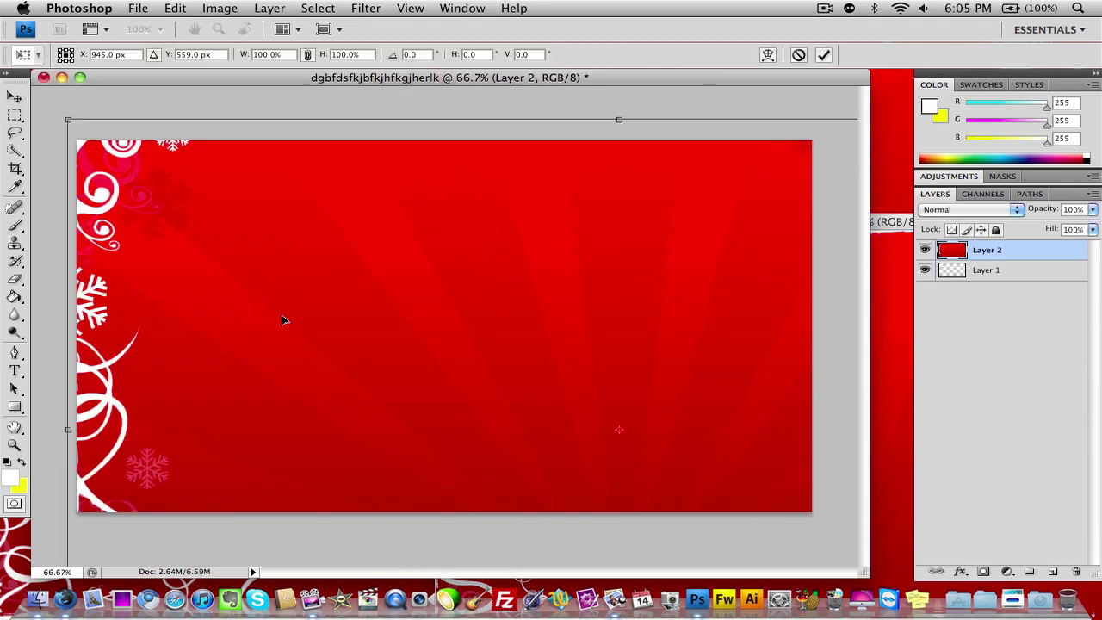
drag(68, 120, 171, 205)
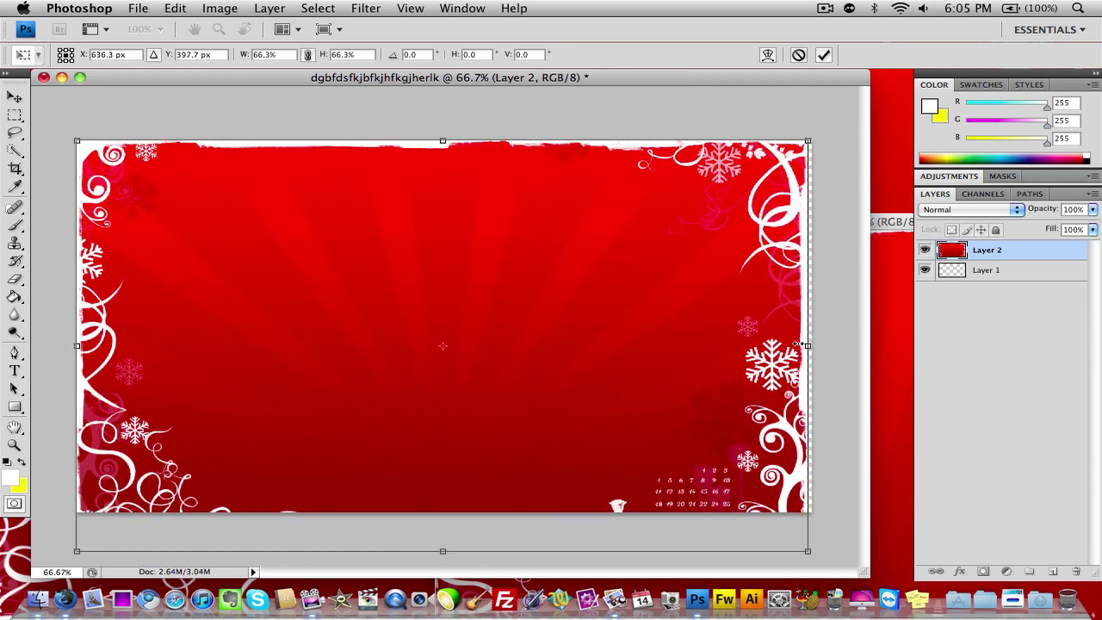
drag(808, 346, 815, 345)
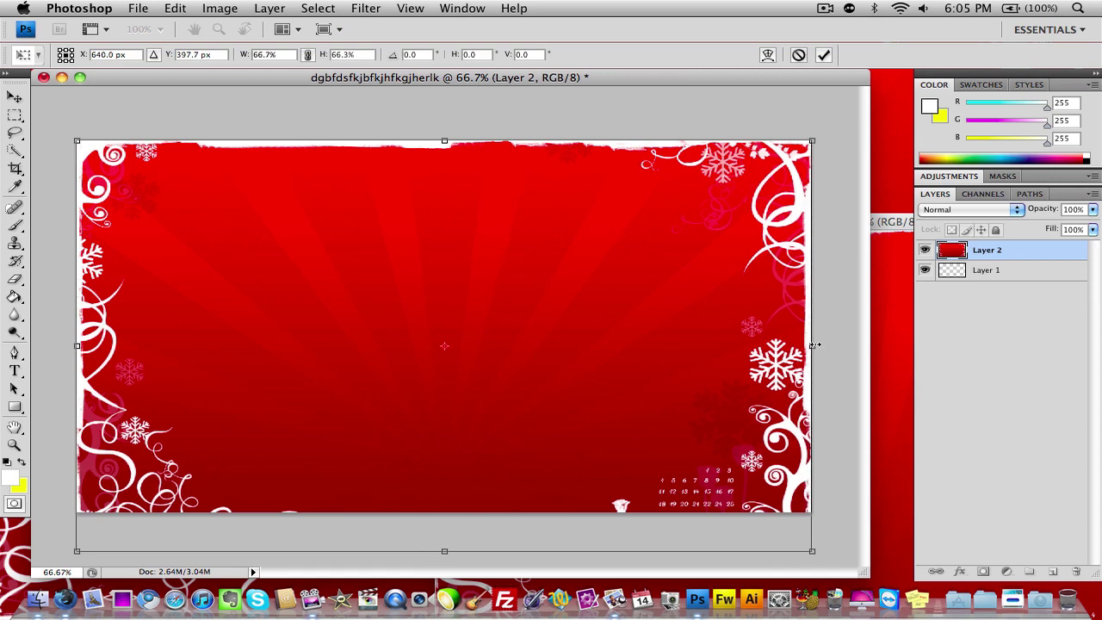
key(Return)
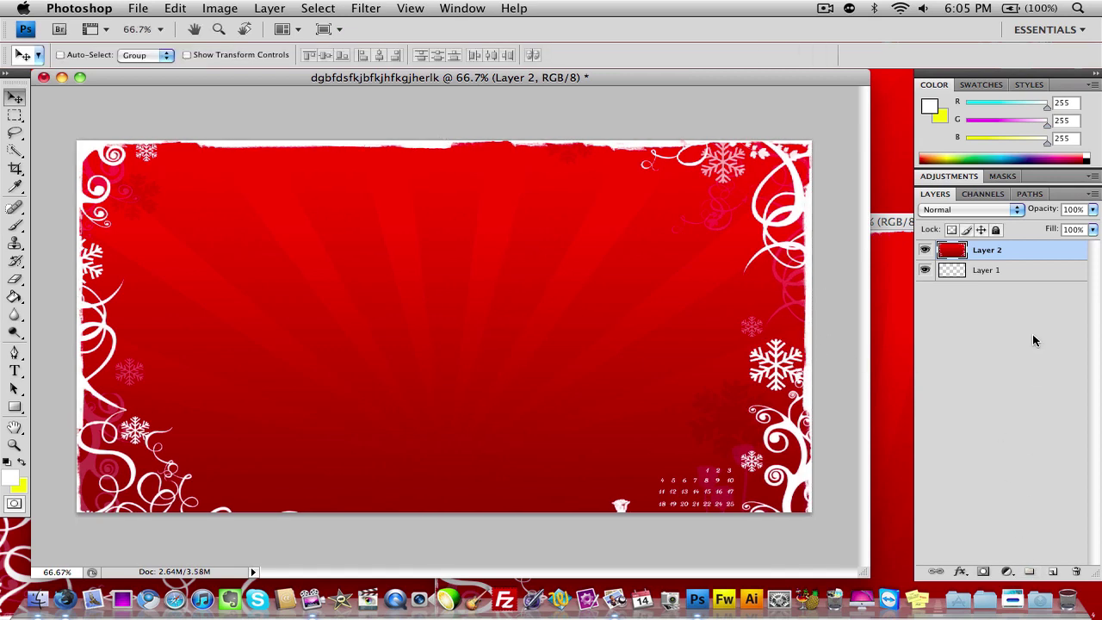
Step: Delete the empty Layer 1 and rename the wallpaper layer 'background'
drag(1040, 280, 1076, 572)
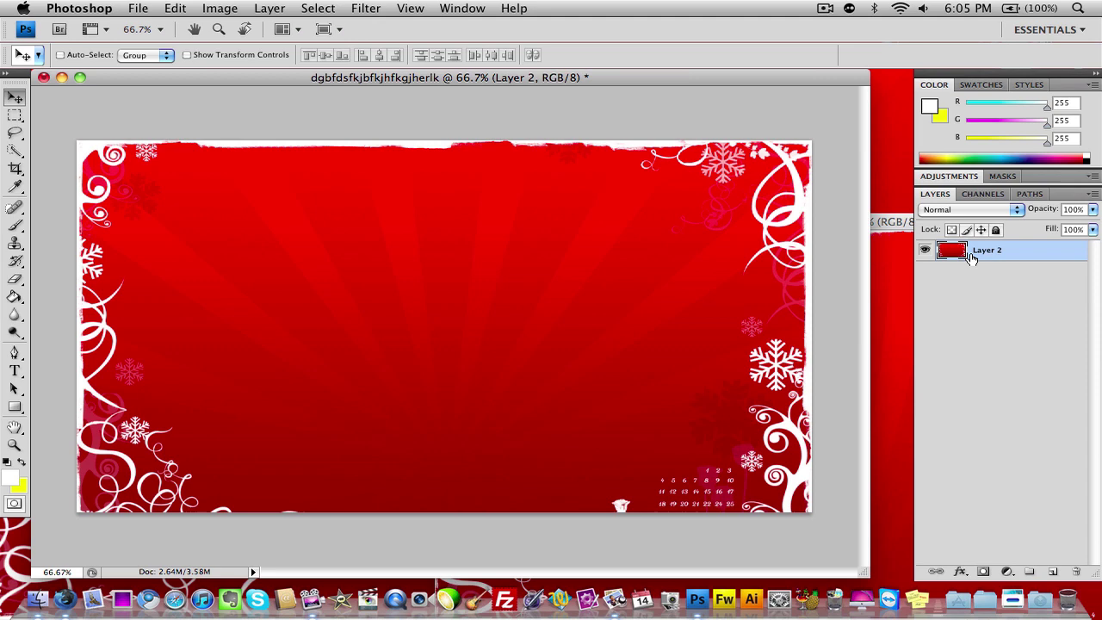
double_click(978, 250)
text(background)
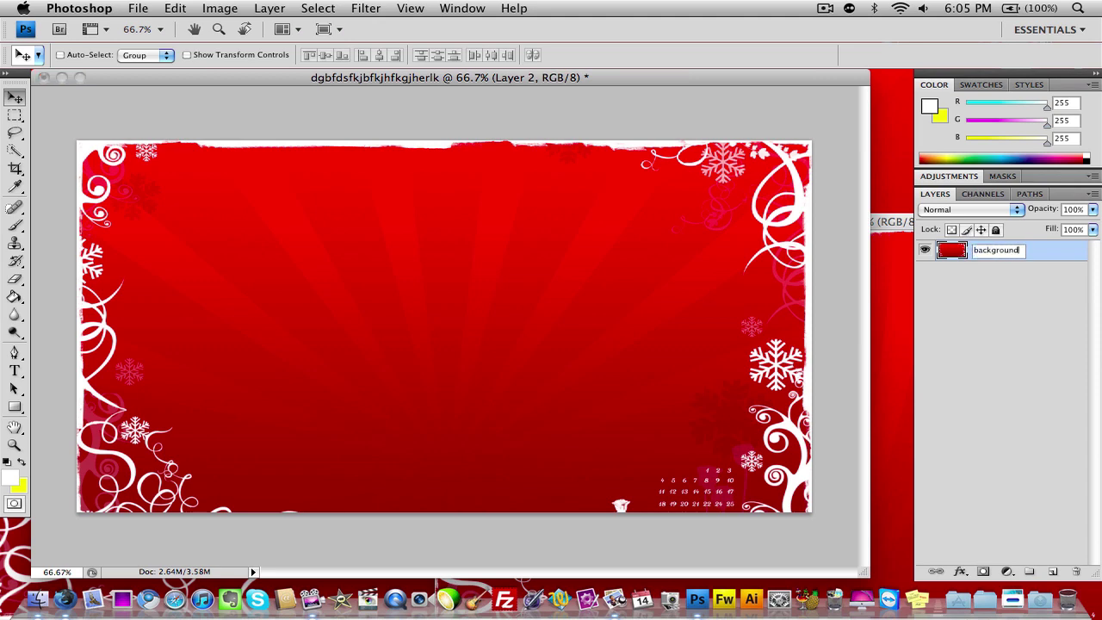
key(Return)
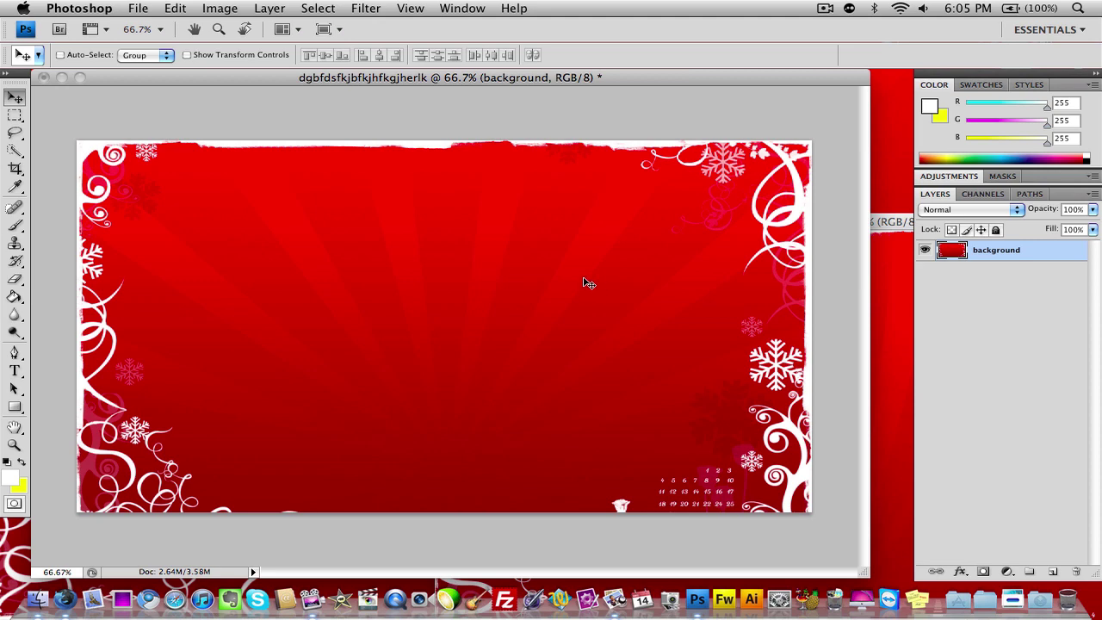
Step: Add a new layer and set up the Type tool with deep red #b80000 text colour
click(1053, 572)
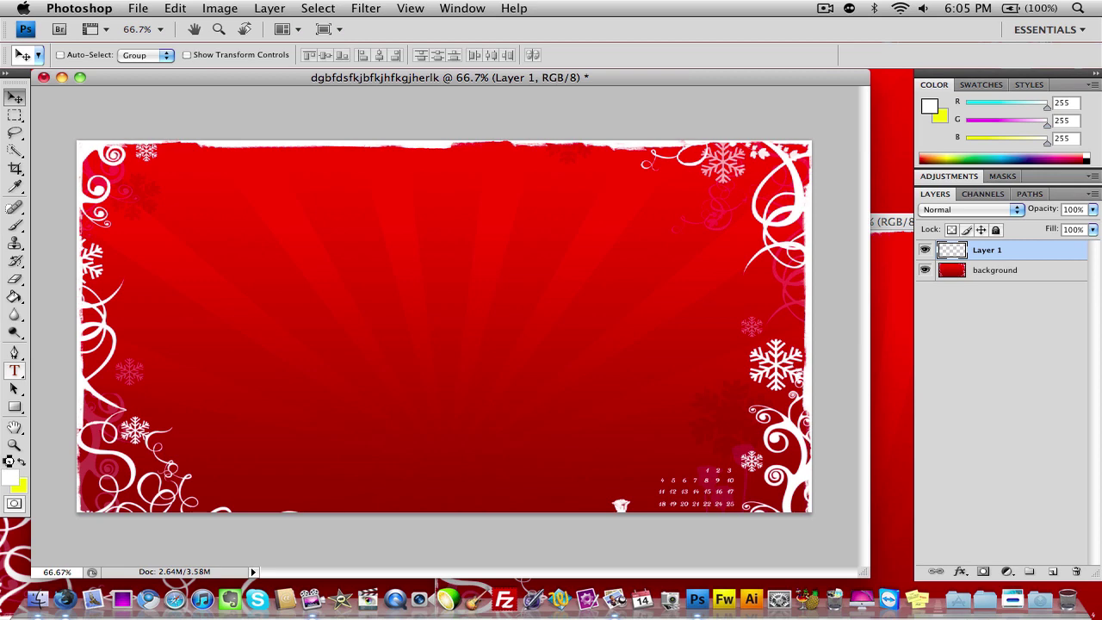
key(t)
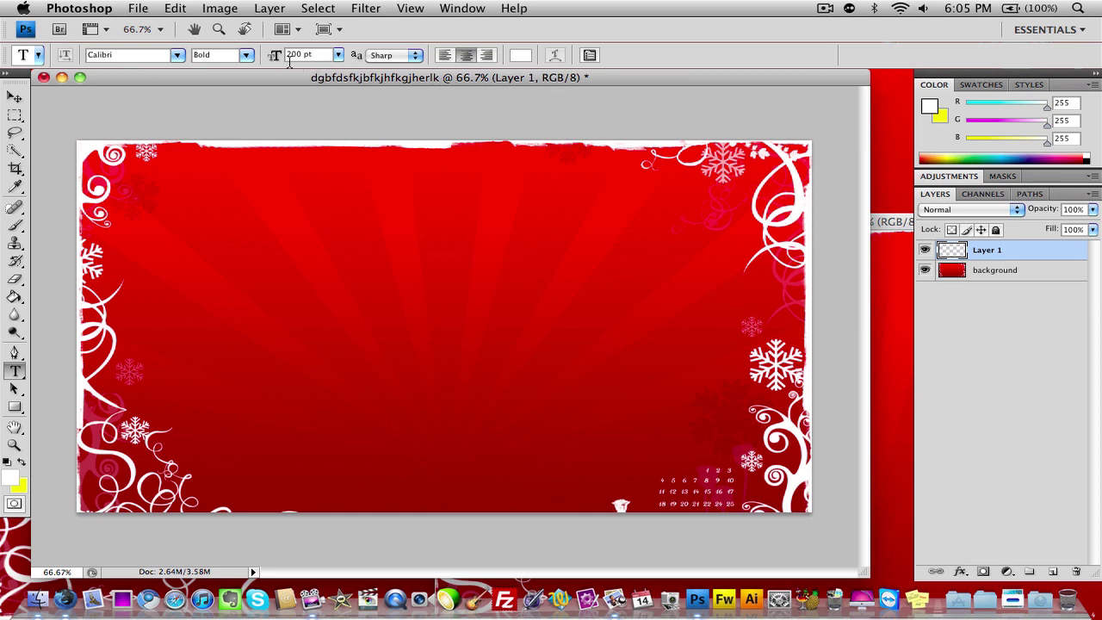
click(521, 56)
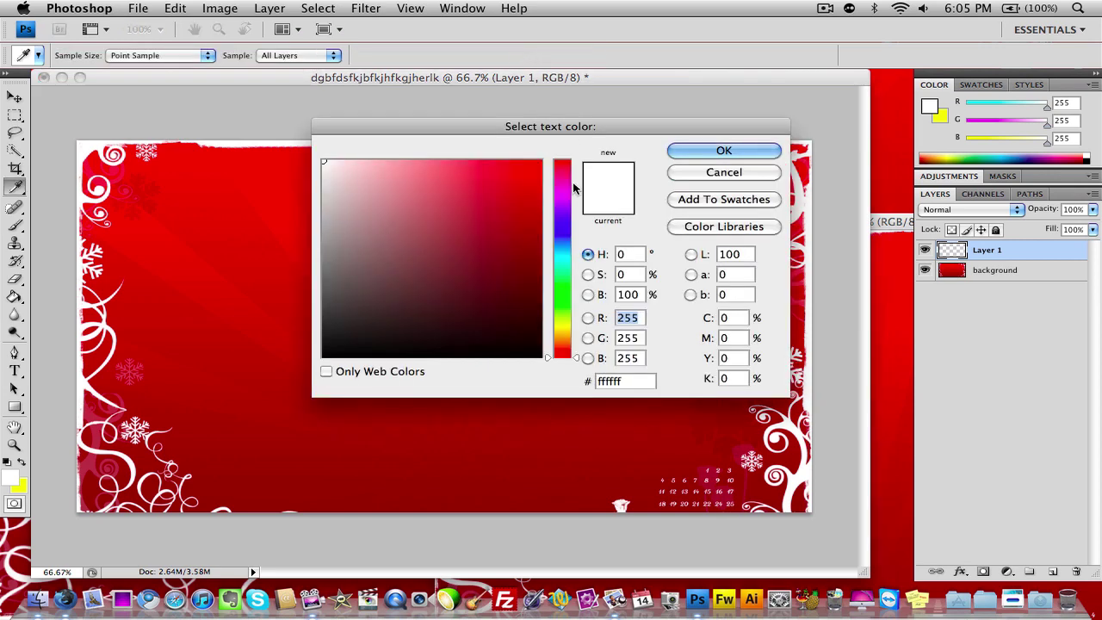
drag(534, 180, 541, 216)
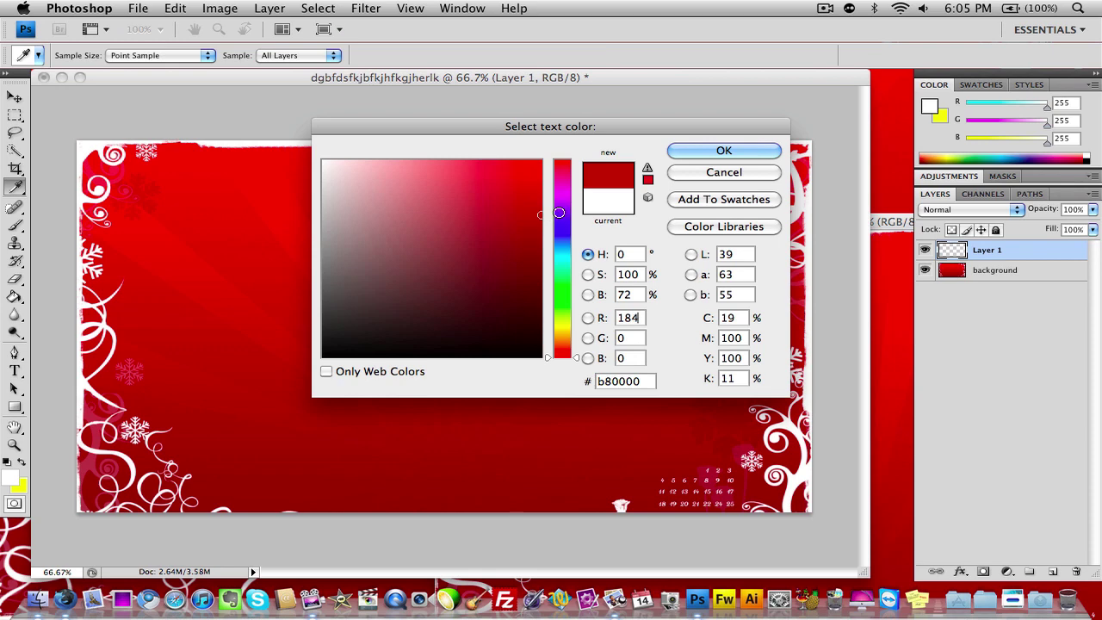
click(697, 150)
Step: Type 'Nickw324' and centre it vertically and horizontally on the canvas
click(308, 317)
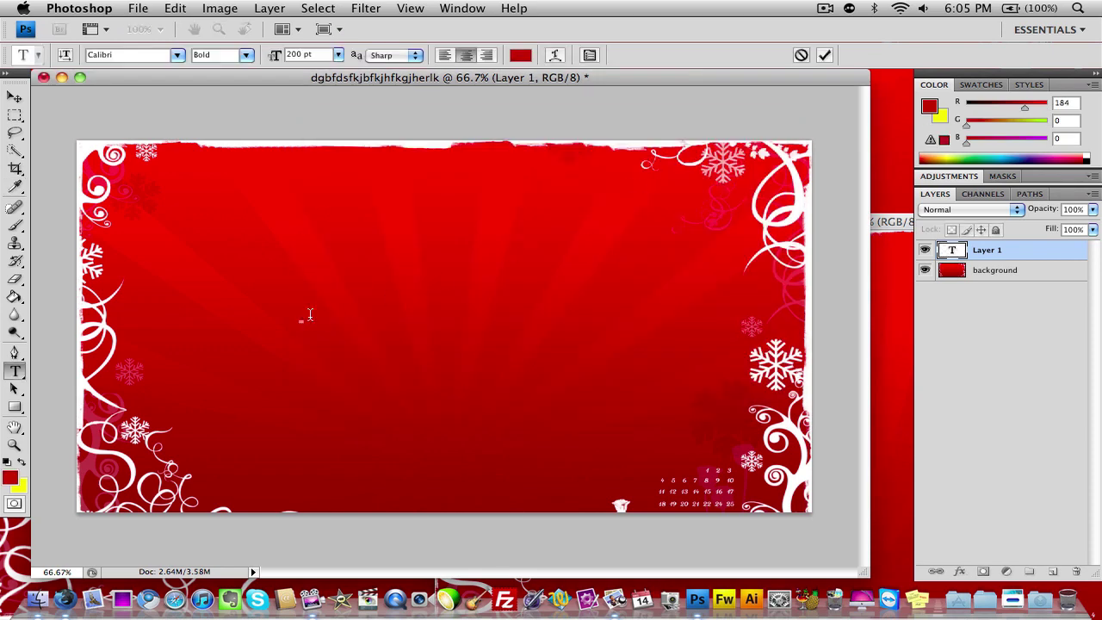
text(Nickw324)
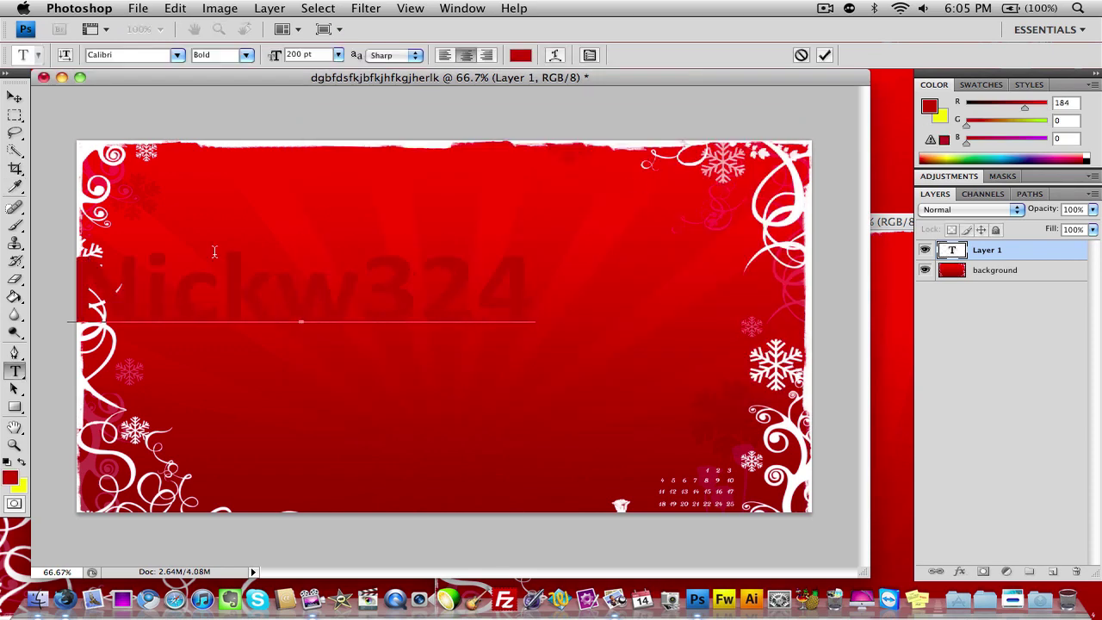
click(15, 97)
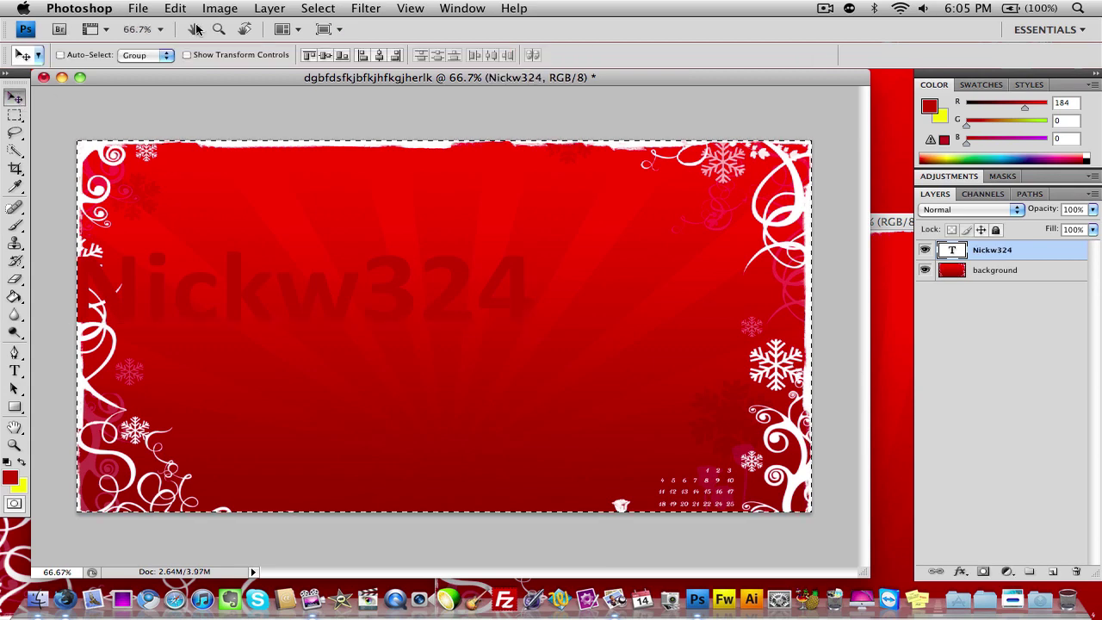
click(329, 55)
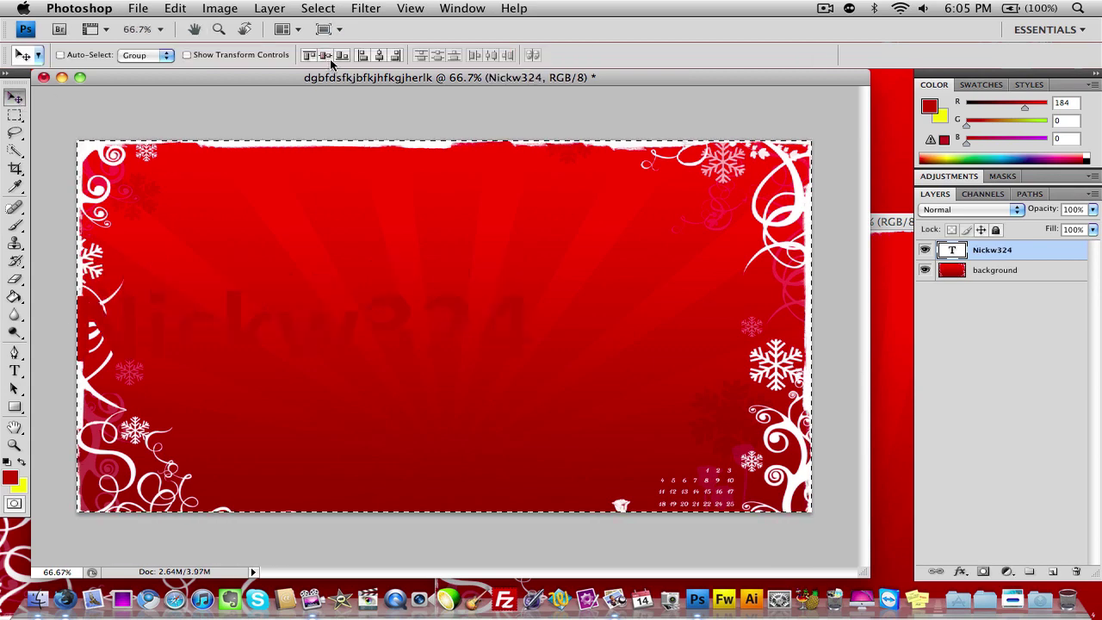
click(379, 55)
key(ctrl+d)
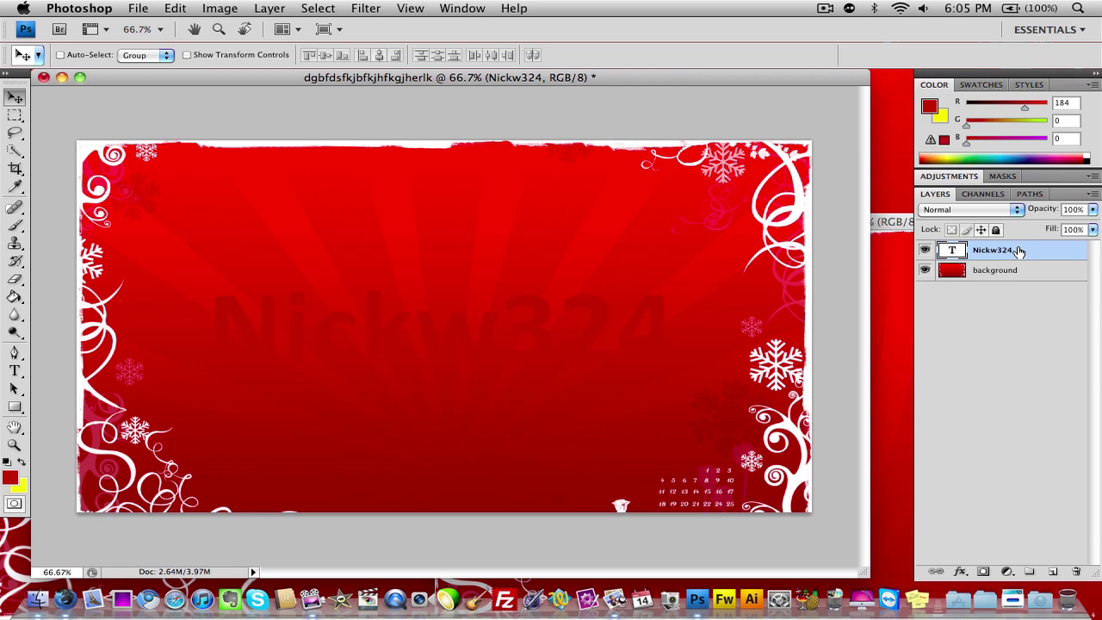
Step: Add a drop shadow to the Nickw324 text layer
double_click(1083, 254)
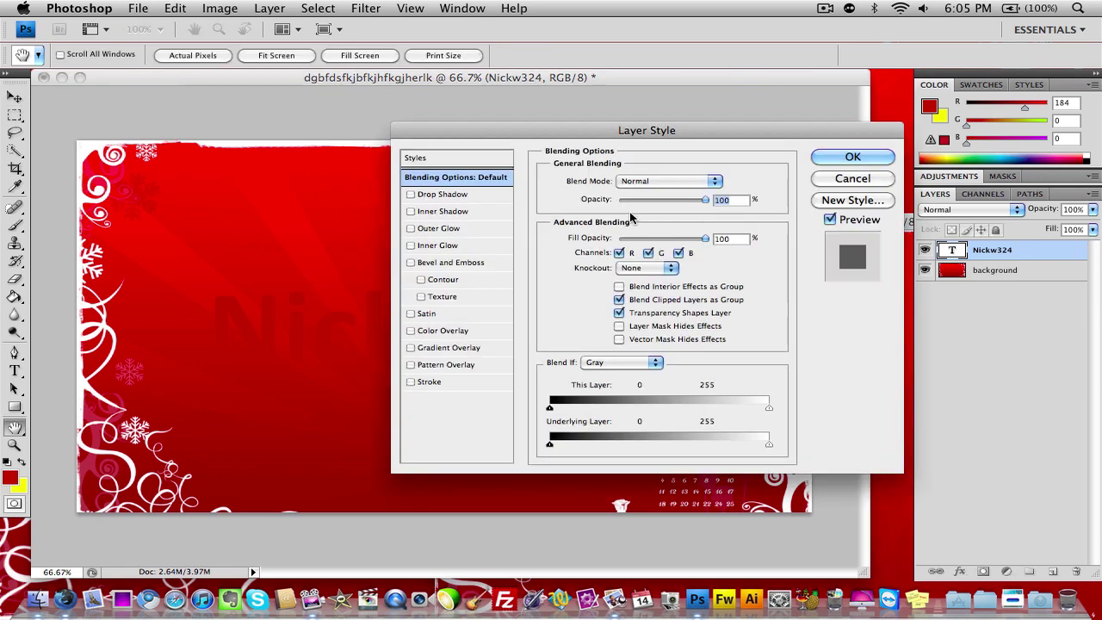
click(419, 195)
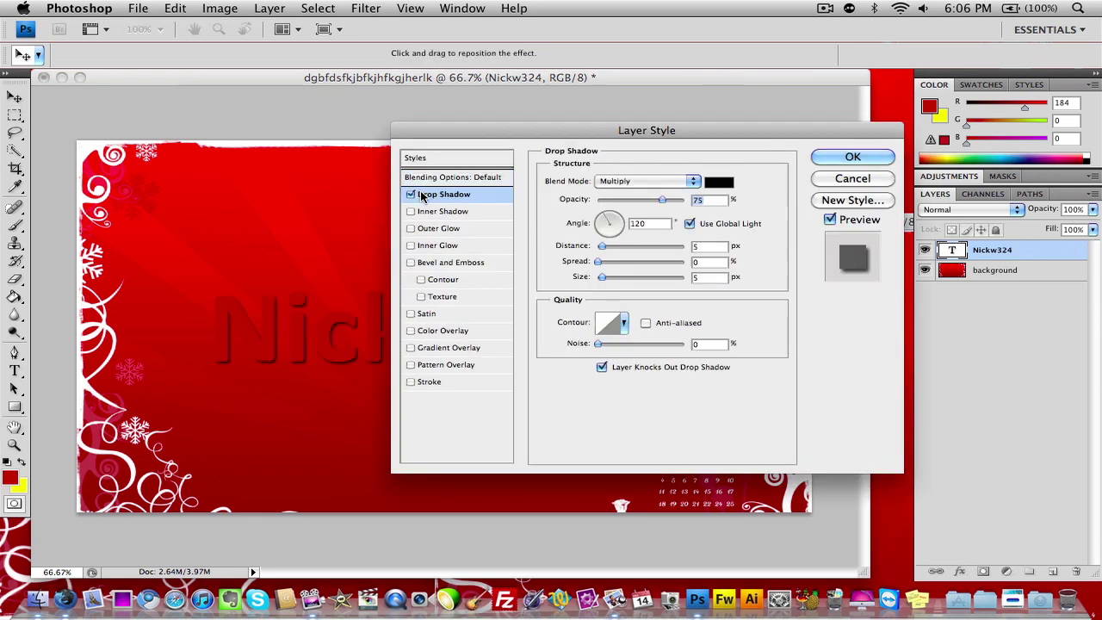
click(838, 157)
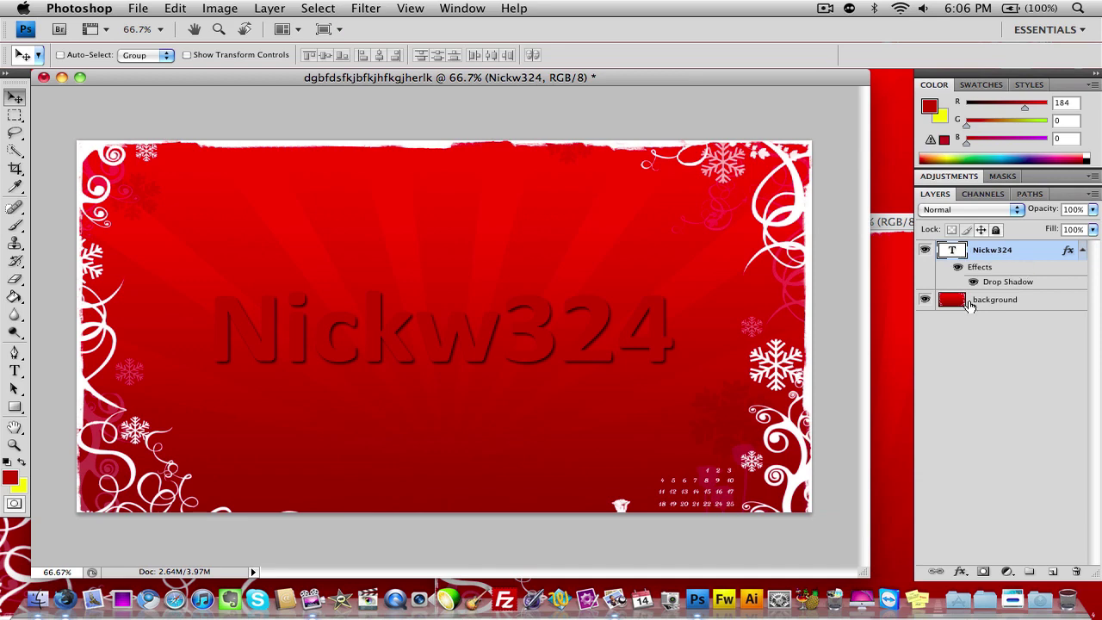
Step: Add a solid red Color Overlay to the Nickw324 text
double_click(1035, 258)
click(453, 330)
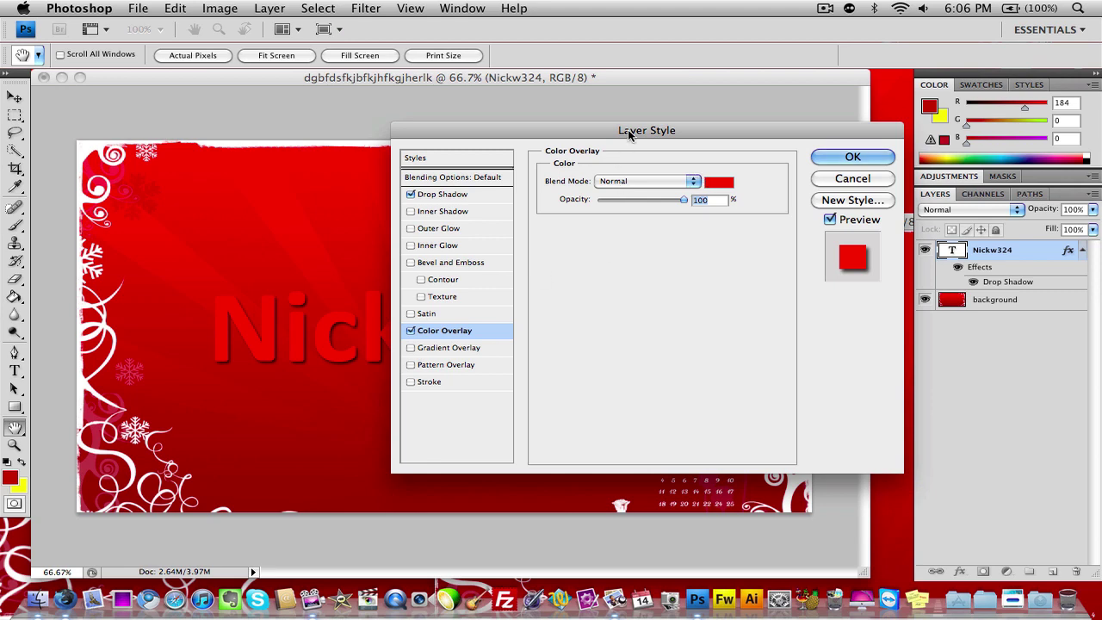
drag(628, 129, 526, 185)
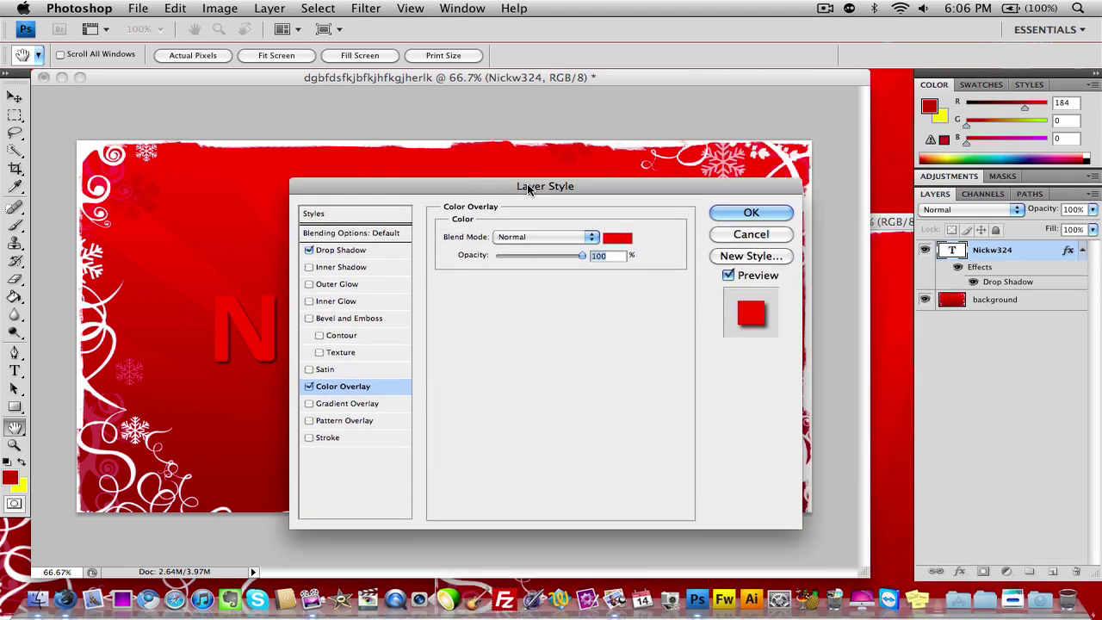
click(751, 210)
click(1083, 250)
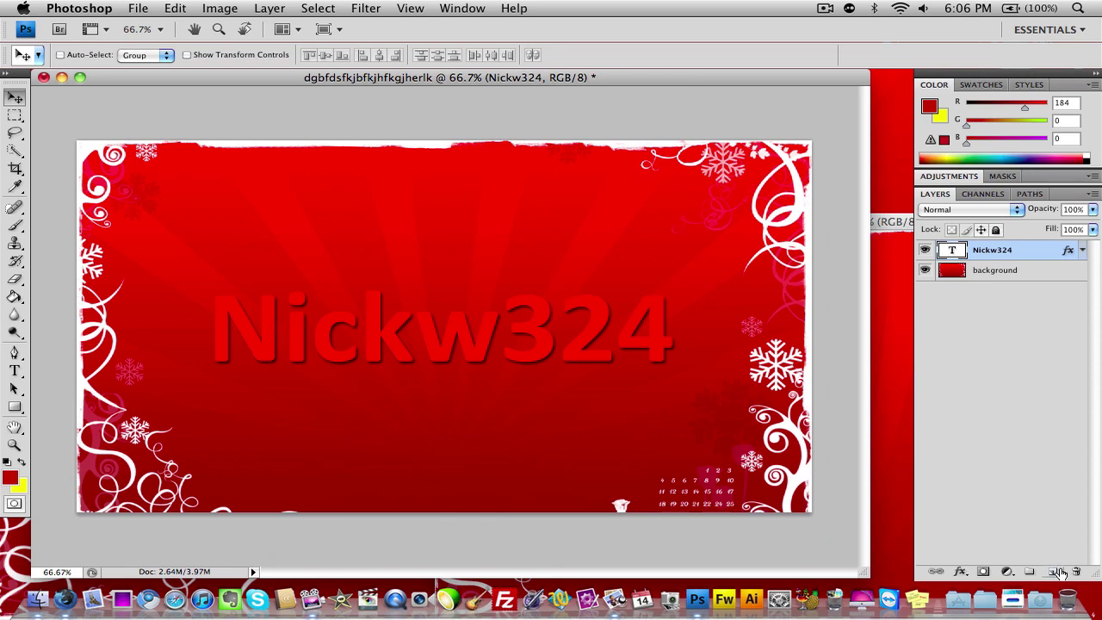
Step: On a new layer, draw a long thin white rectangle across the top of the text
click(1054, 572)
click(9, 464)
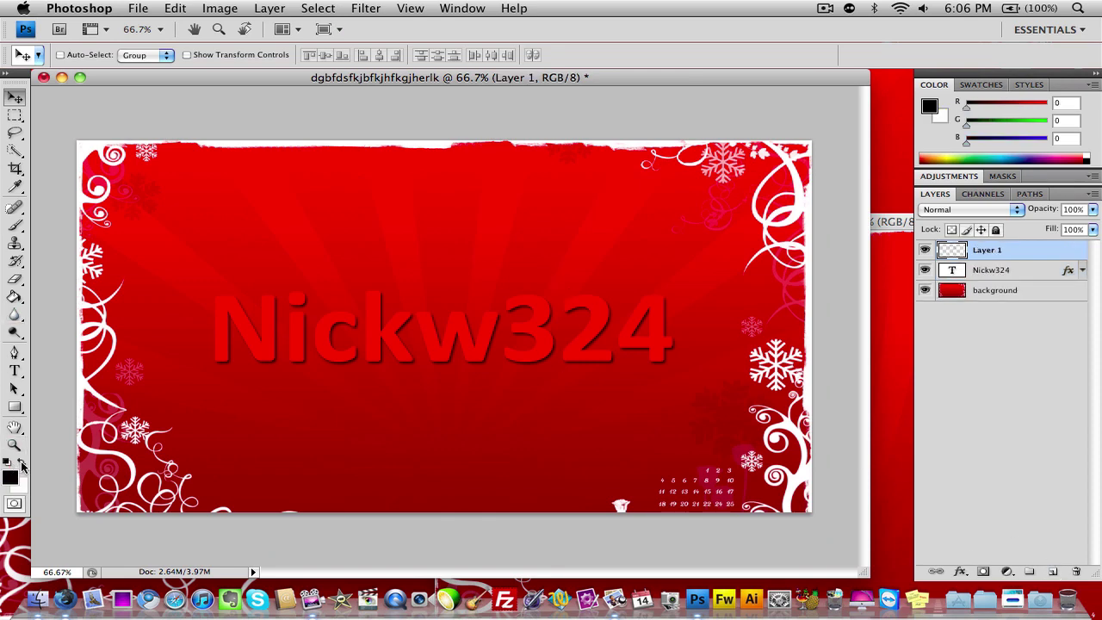
click(22, 465)
click(15, 406)
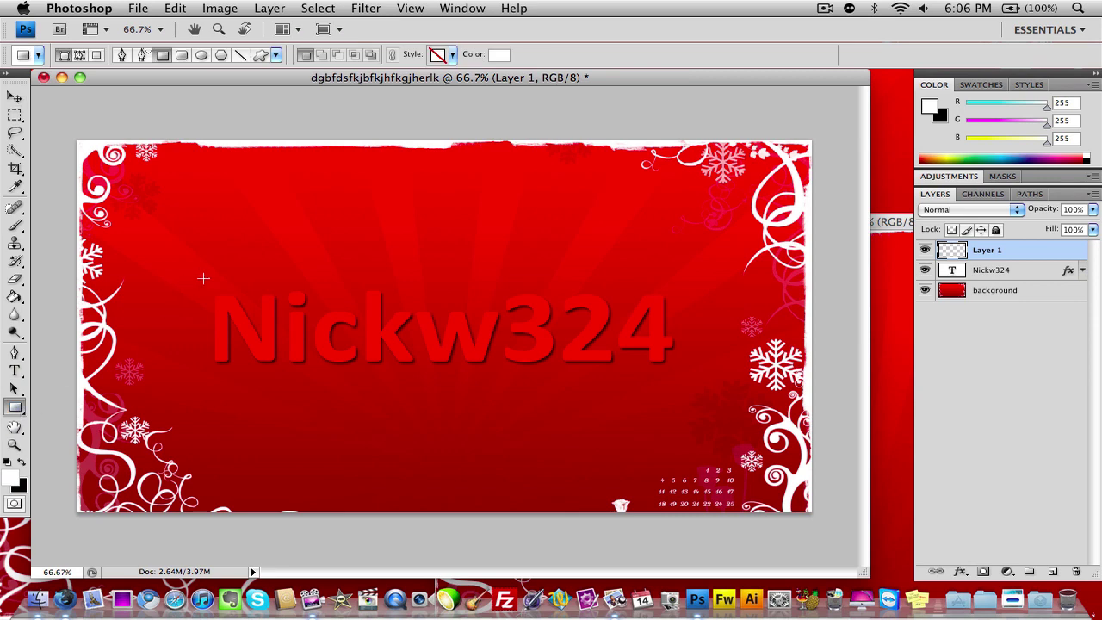
drag(205, 282, 684, 297)
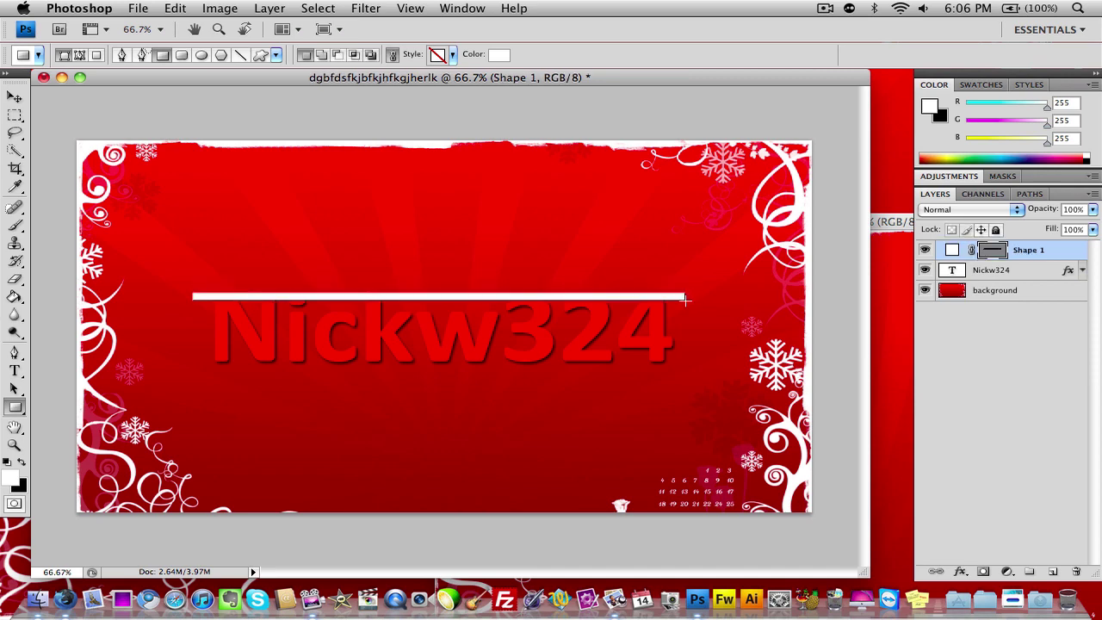
Step: Duplicate the white bar layer twice, nudging each copy lower to make the second and third bars
click(8, 99)
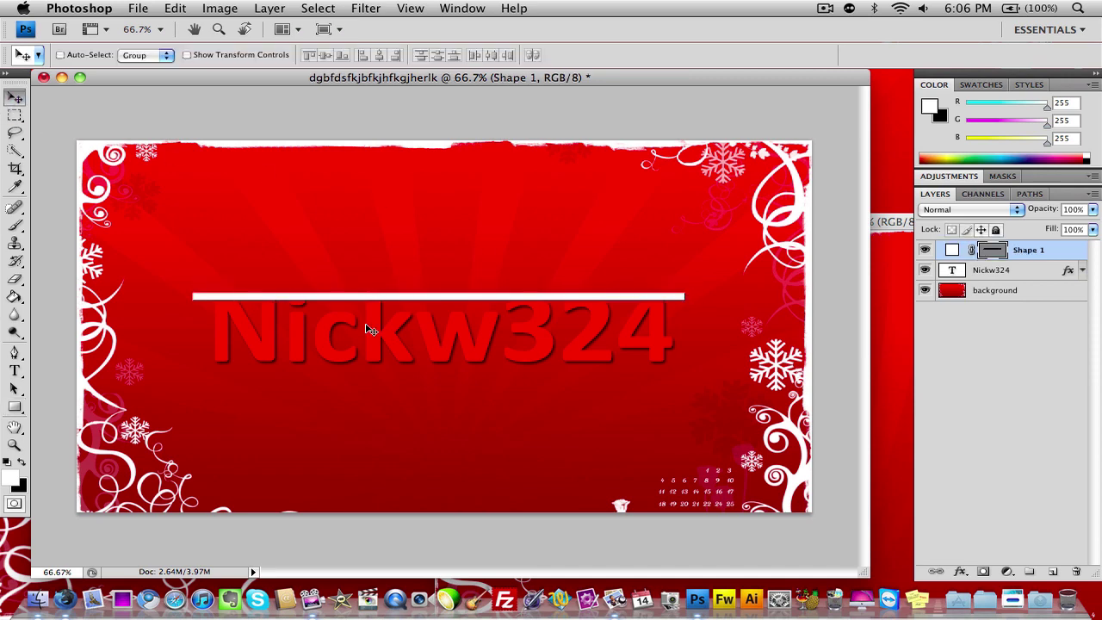
right_click(1053, 252)
click(1052, 251)
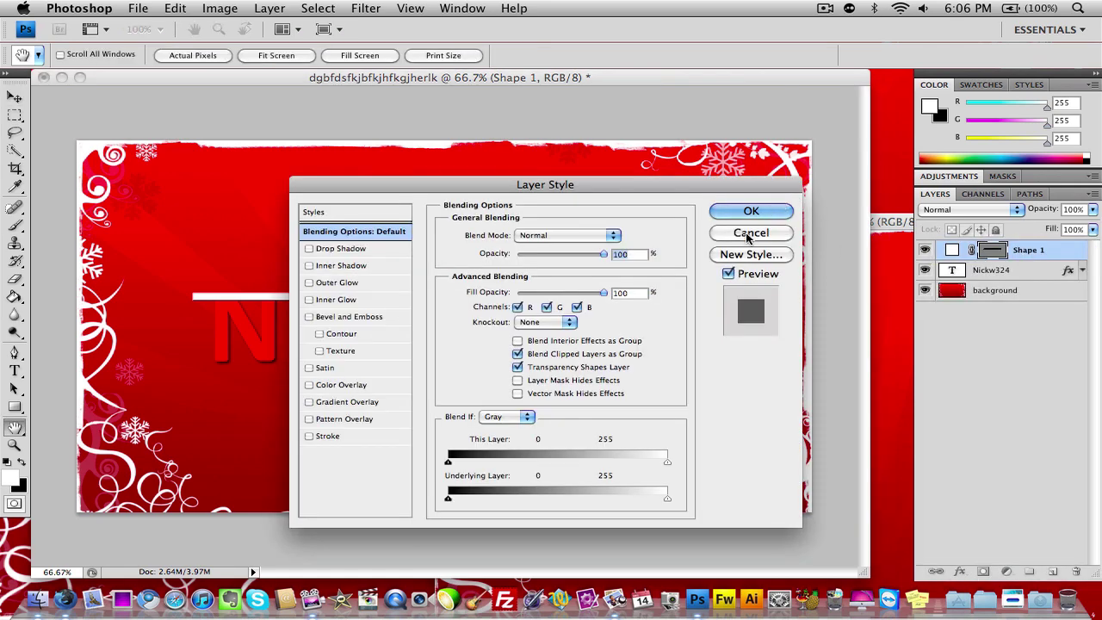
click(747, 238)
right_click(1025, 250)
click(990, 292)
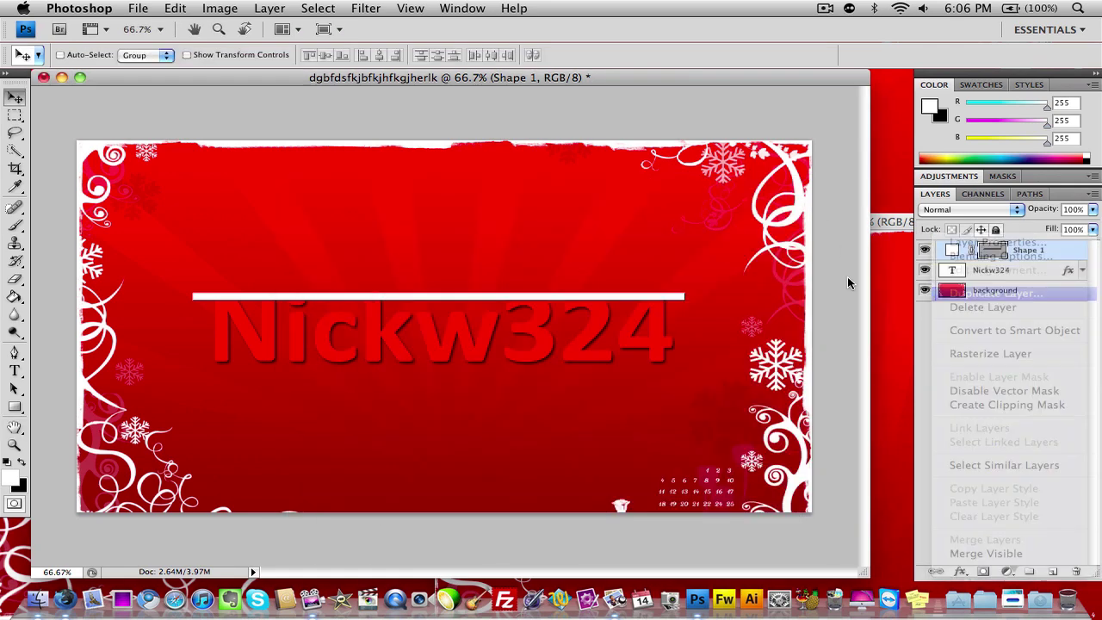
key(Return)
key(shift+Down)
key(shift+Down)
key(shift+Down)
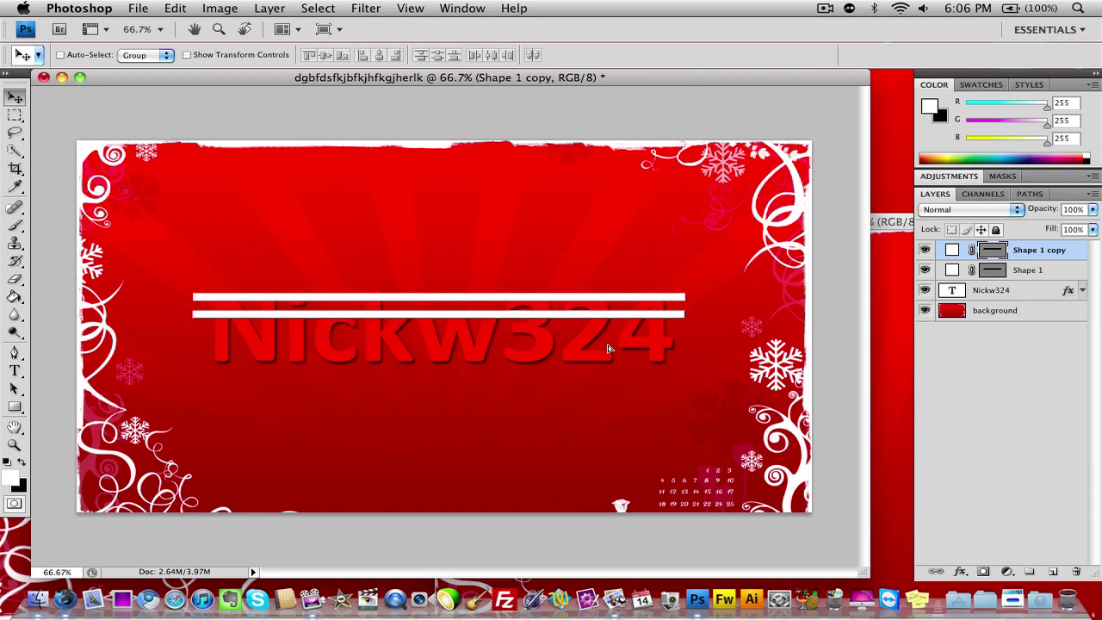
right_click(1053, 254)
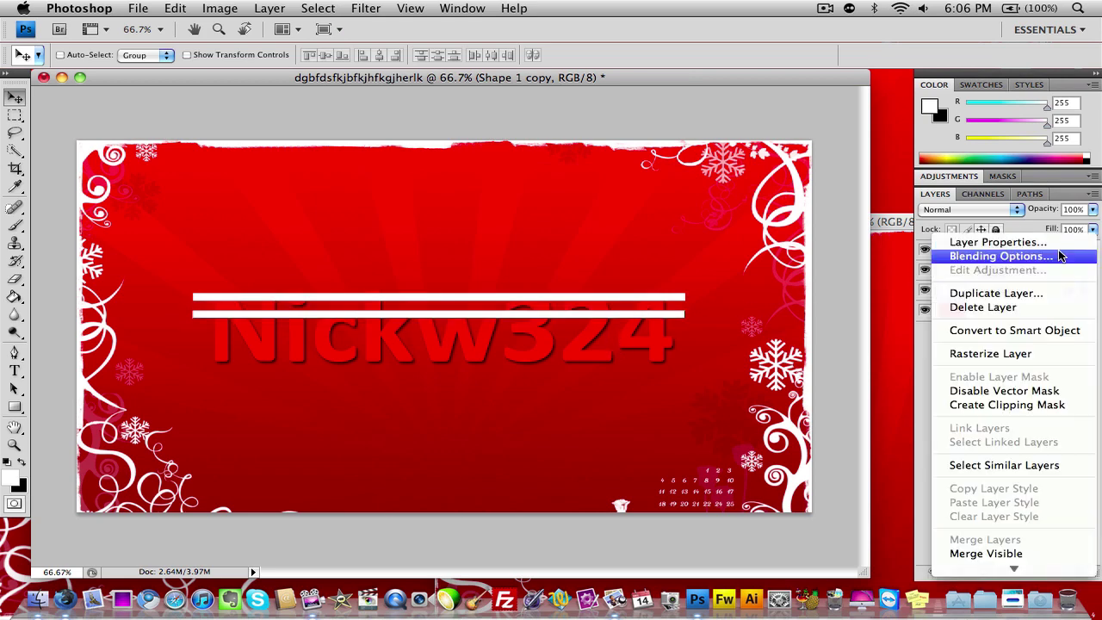
click(978, 296)
click(720, 195)
key(shift+Down)
key(shift+Down)
key(shift+Down)
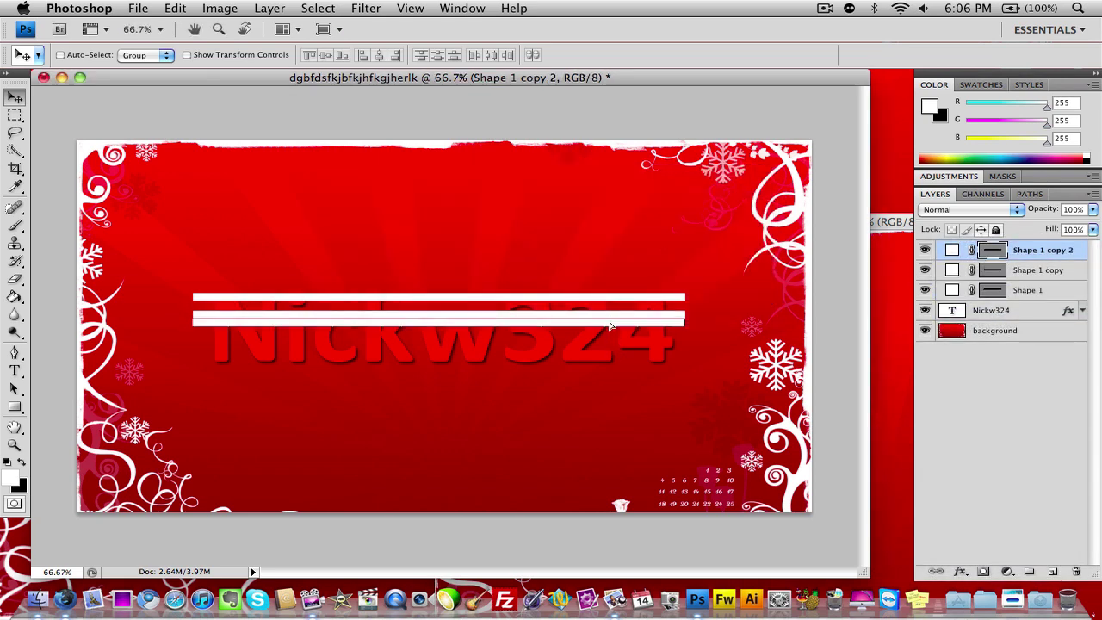
Step: Make the fourth and fifth bars from duplicates, moving them down to the text's bottom
right_click(1063, 256)
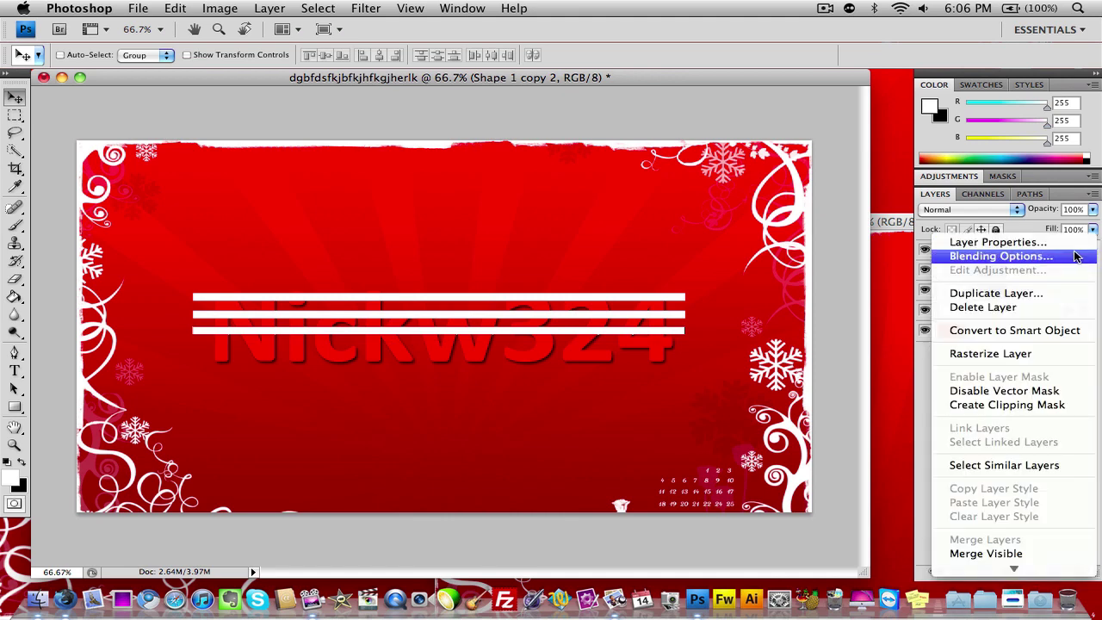
click(1012, 293)
click(728, 197)
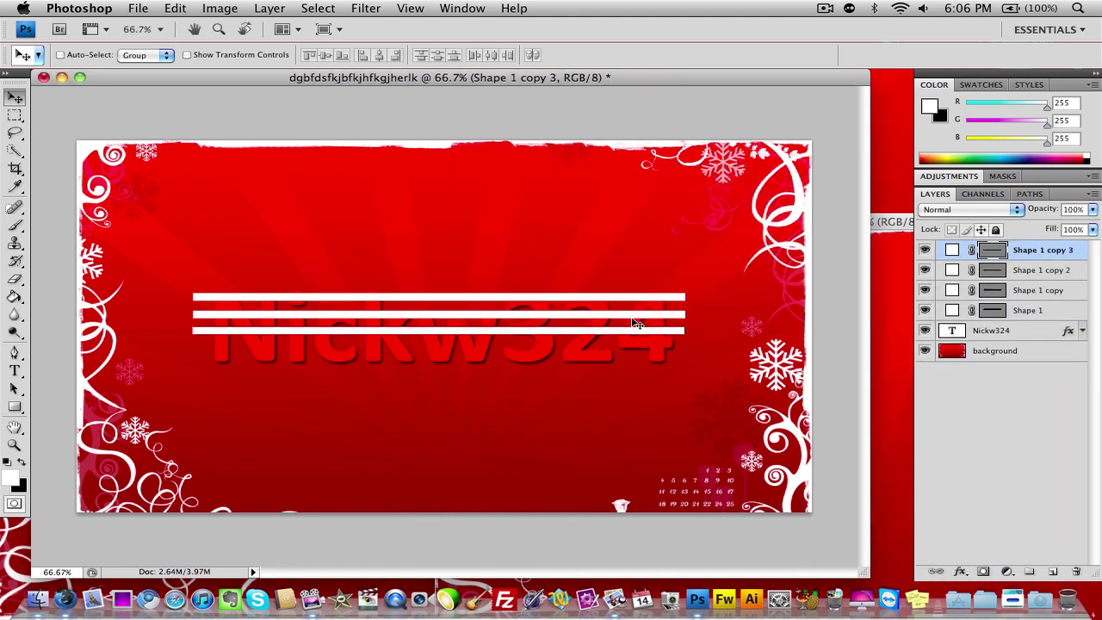
mouse_move(635, 320)
mouse_down()
mouse_move(633, 353)
mouse_move(631, 334)
mouse_up()
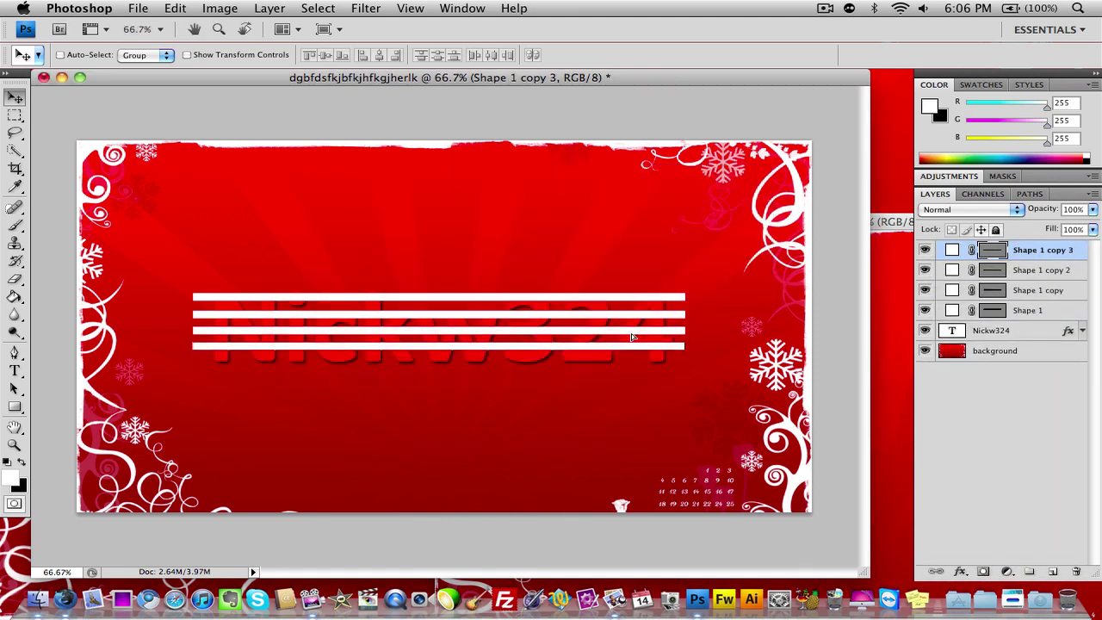
right_click(1075, 253)
click(1034, 288)
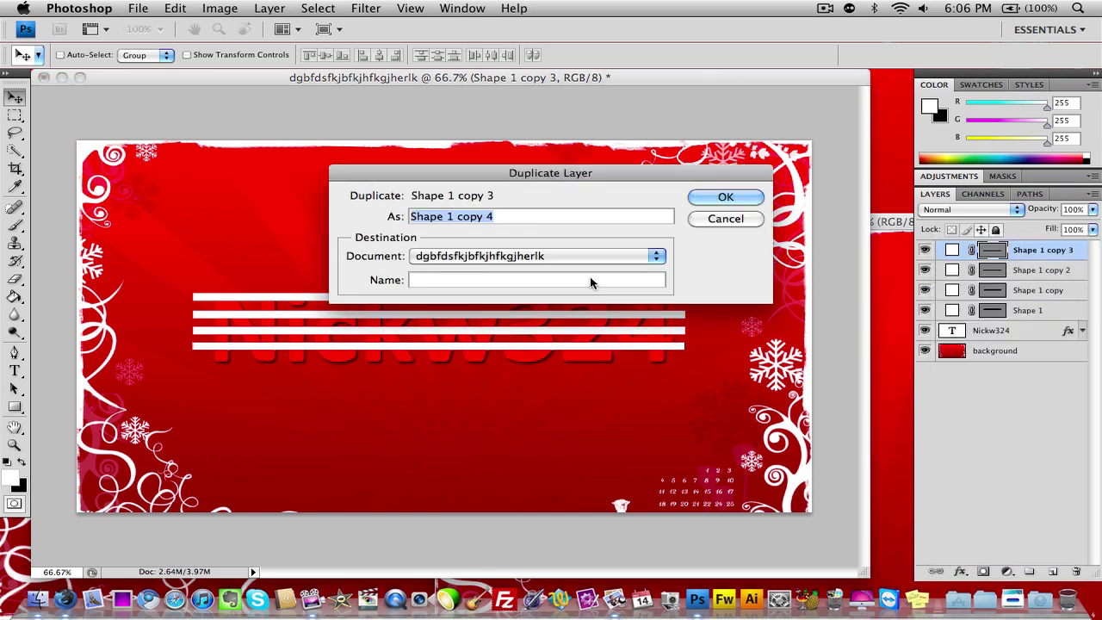
click(712, 203)
drag(581, 351, 571, 369)
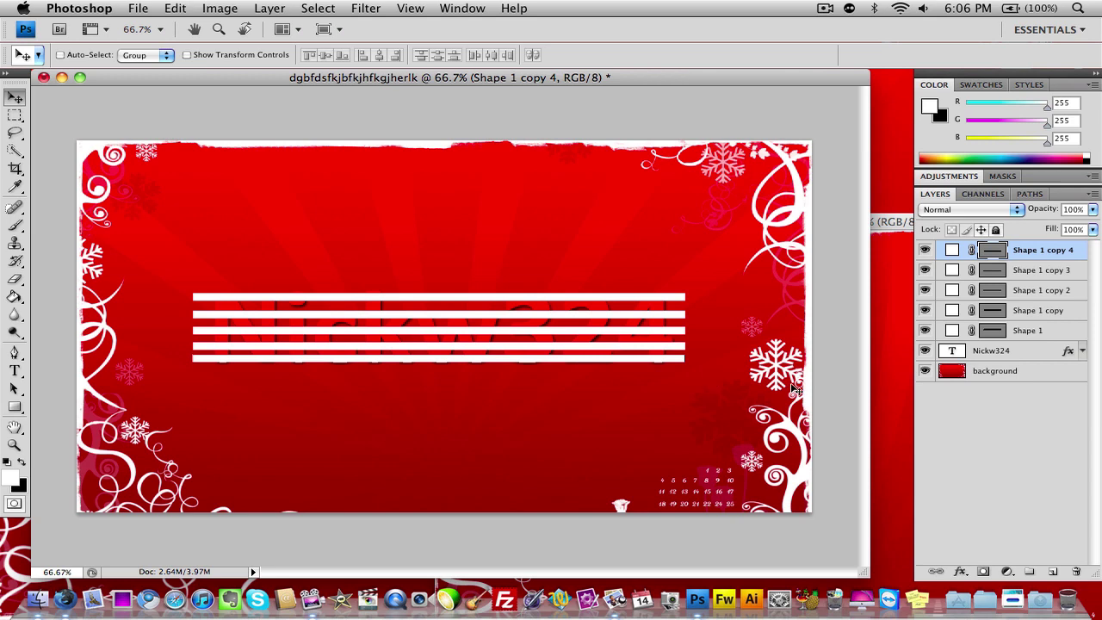
Step: Select all five Shape 1 bar layers and merge them into one layer, Shape 1 copy 4
shift+click(1071, 271)
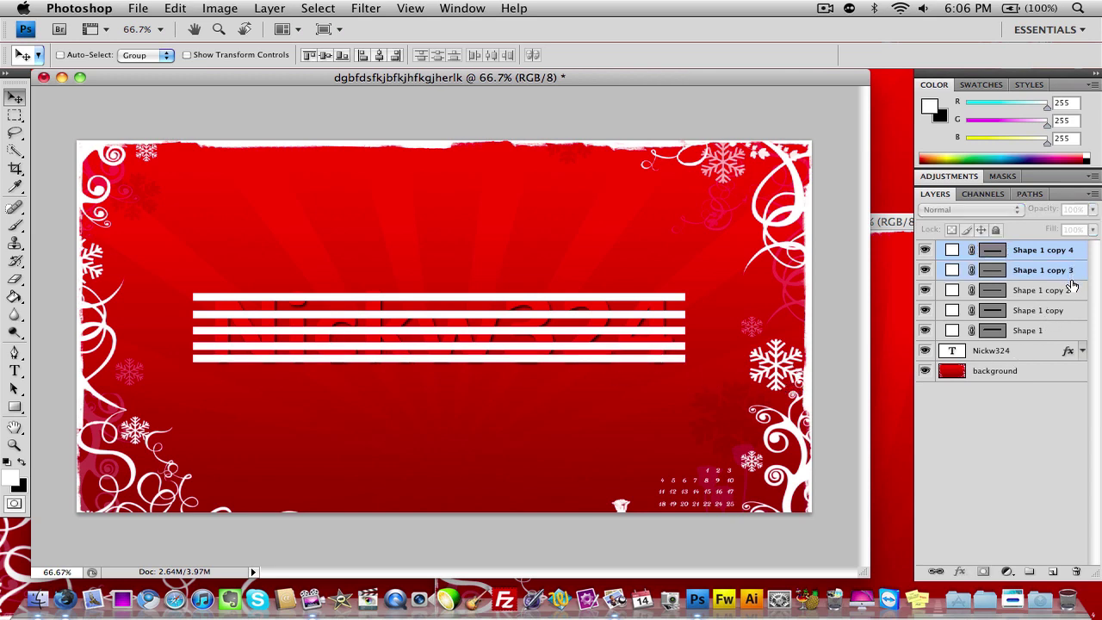
shift+click(1071, 290)
double_click(1061, 320)
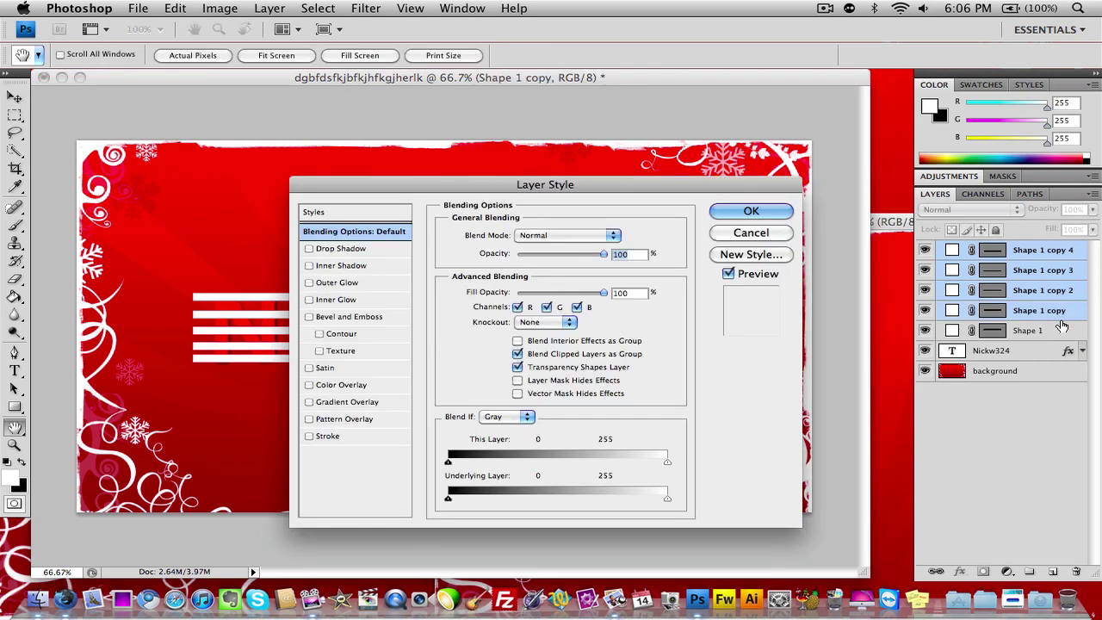
click(772, 234)
shift+click(1068, 293)
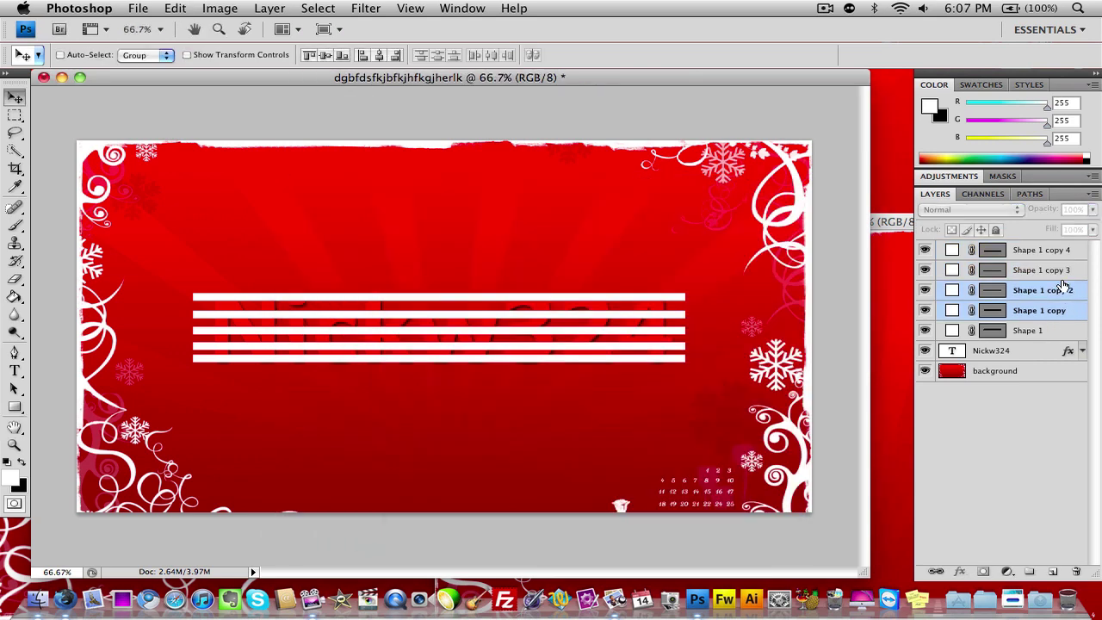
shift+click(1063, 270)
shift+click(1060, 249)
right_click(1062, 324)
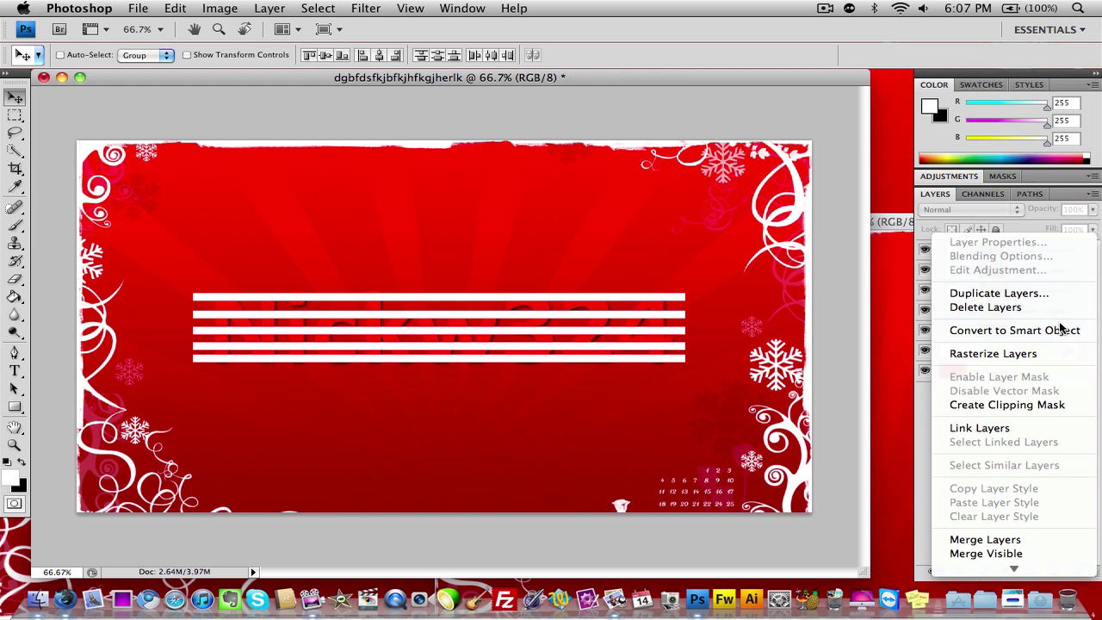
click(970, 540)
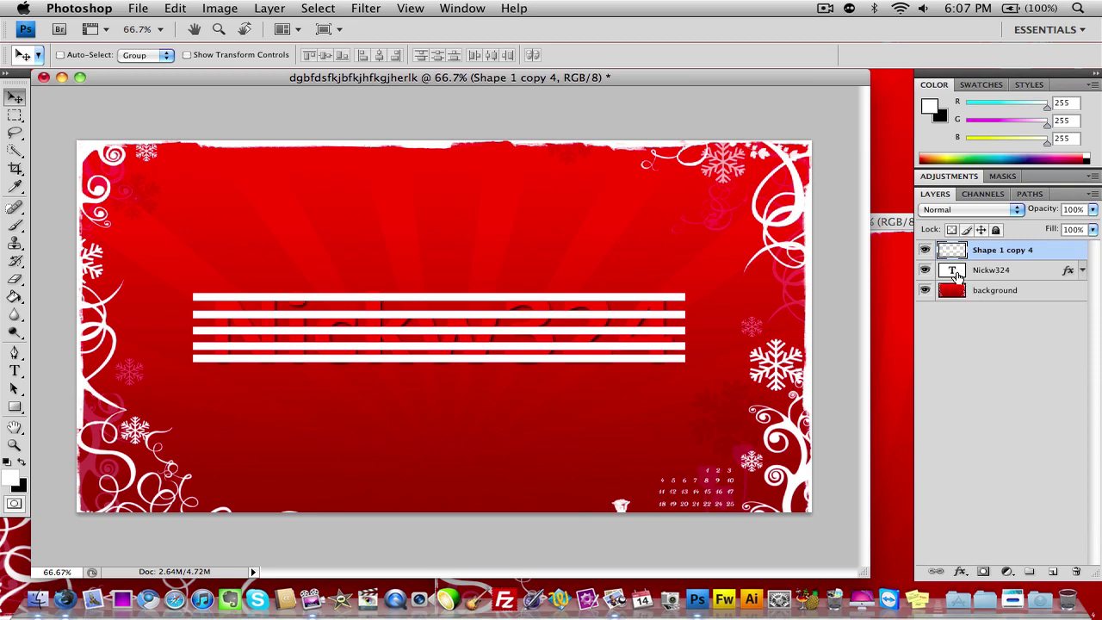
Step: Load the Nickw324 letter selection, inverse it, delete the bars outside the letters, then deselect
super+click(956, 272)
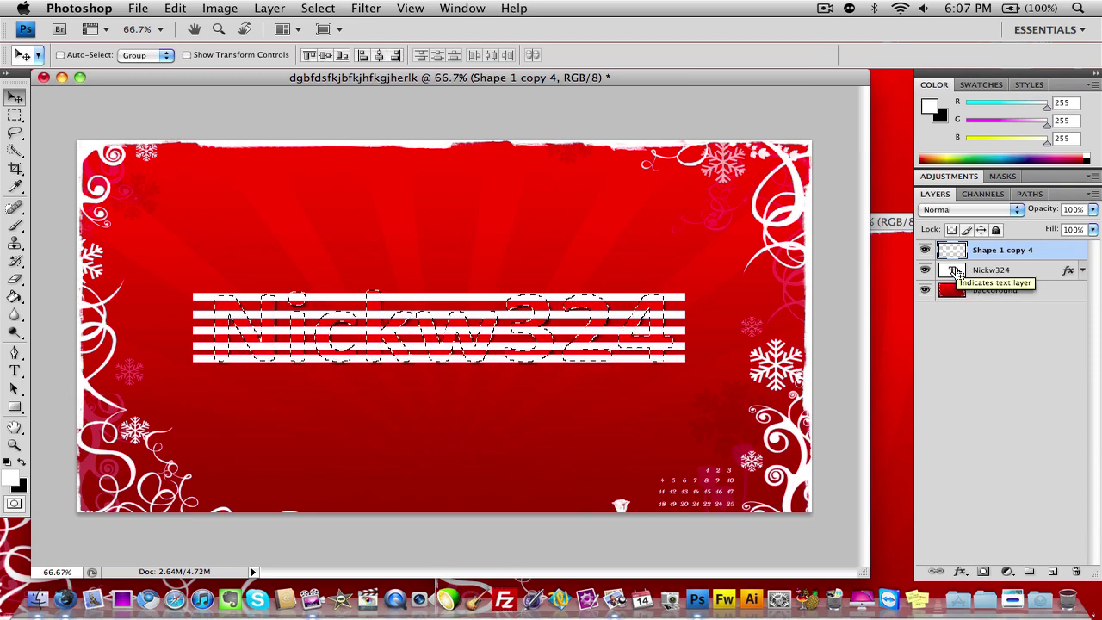
key(super+shift+i)
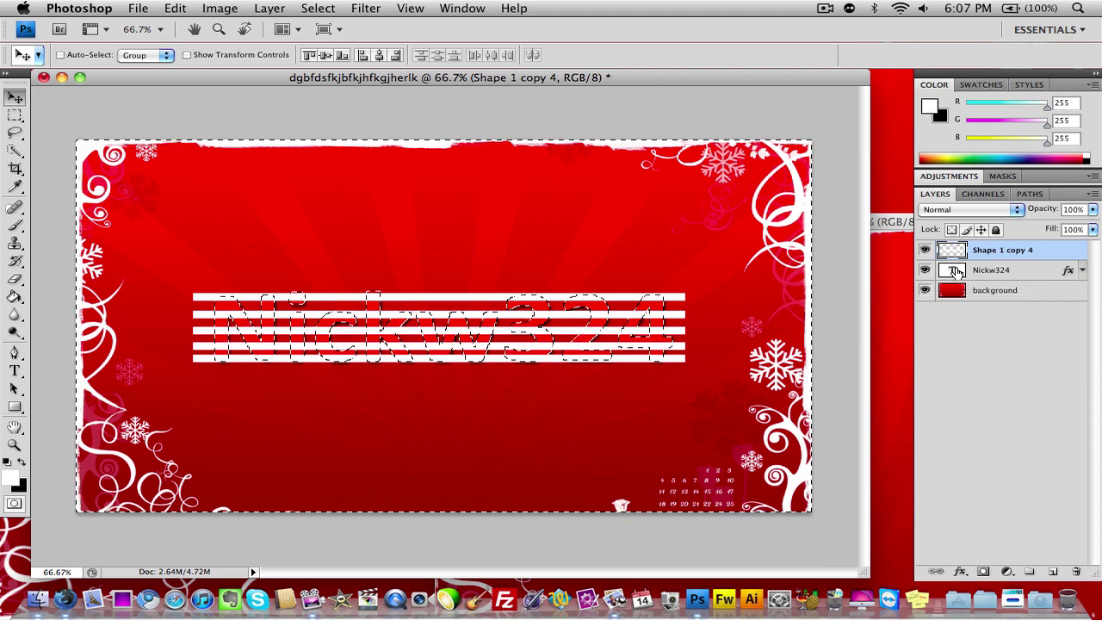
key(Delete)
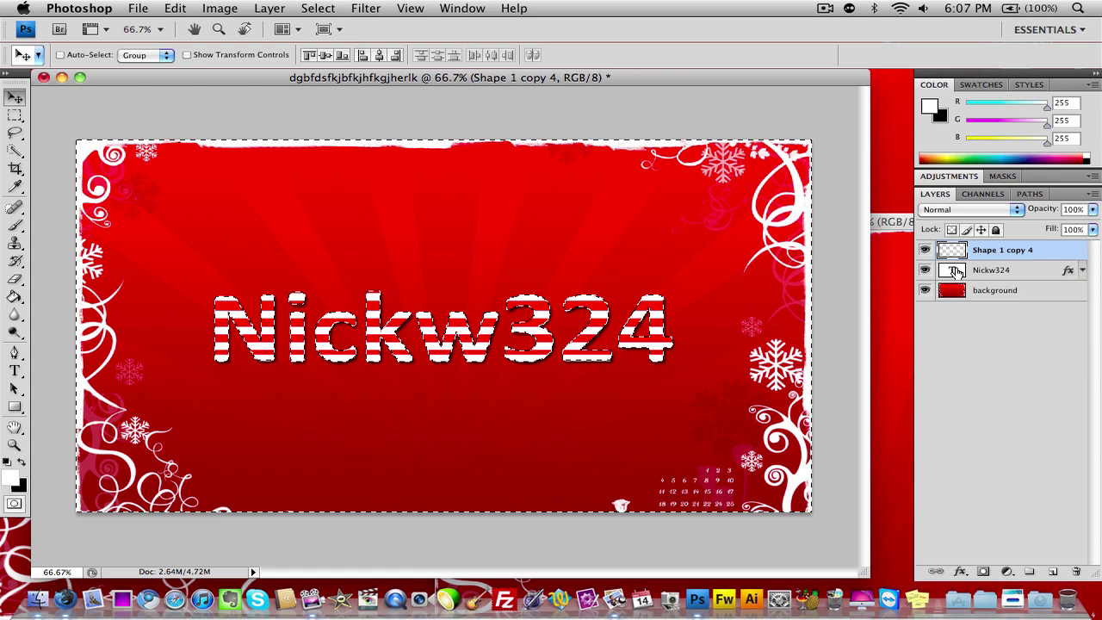
click(317, 7)
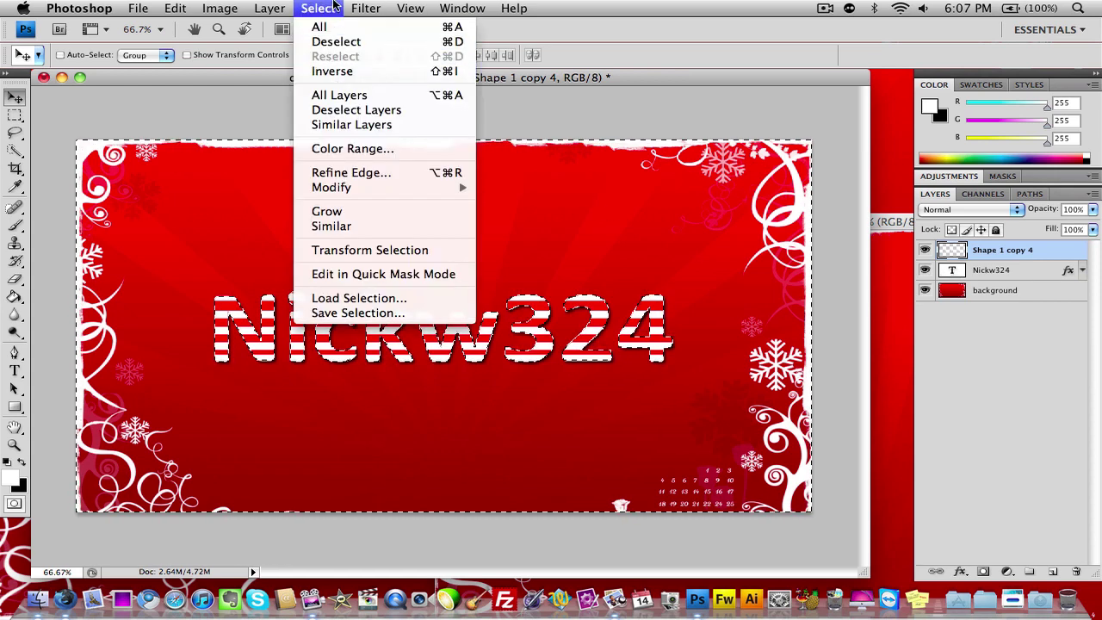
click(334, 7)
key(super+d)
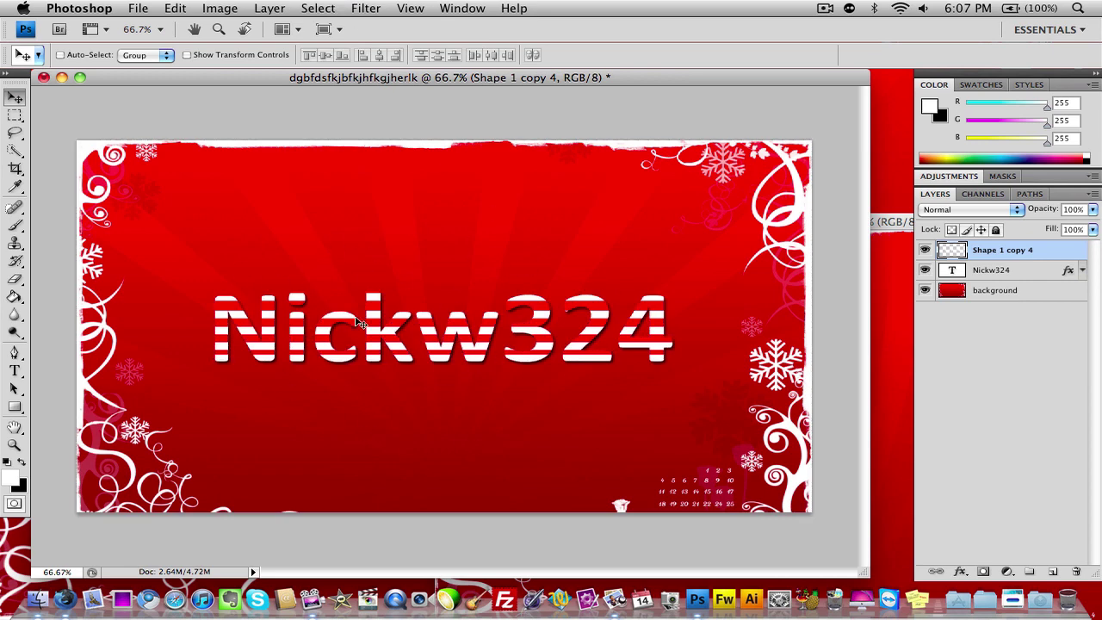
Step: Rename the merged Shape 1 copy 4 layer to 'stripes'
double_click(988, 249)
key(Escape)
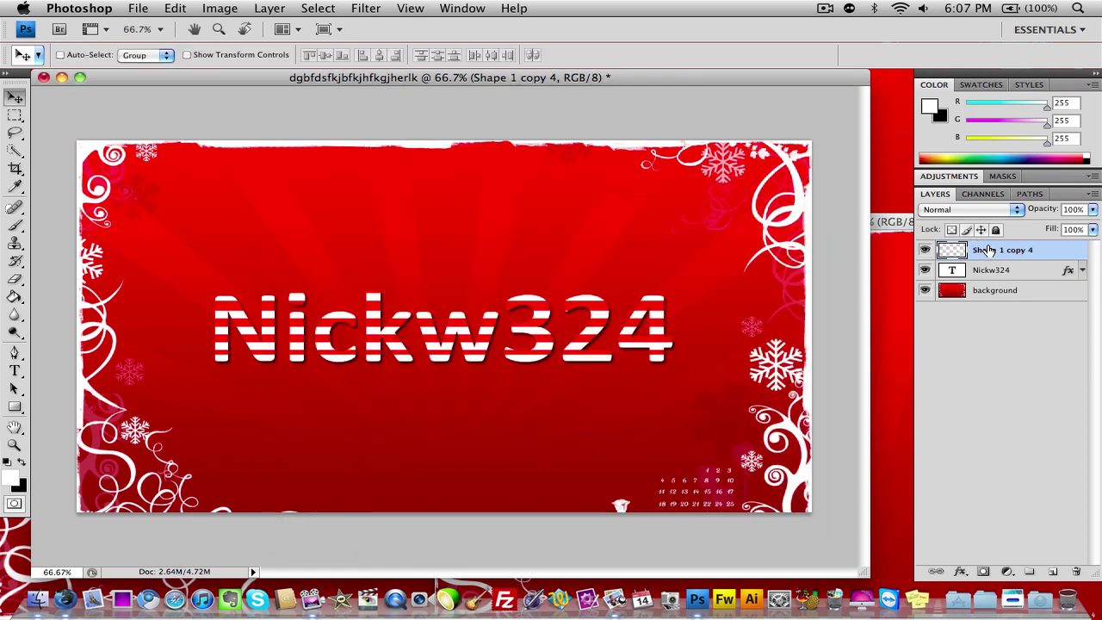
double_click(989, 250)
key(Escape)
double_click(1003, 250)
text(strip)
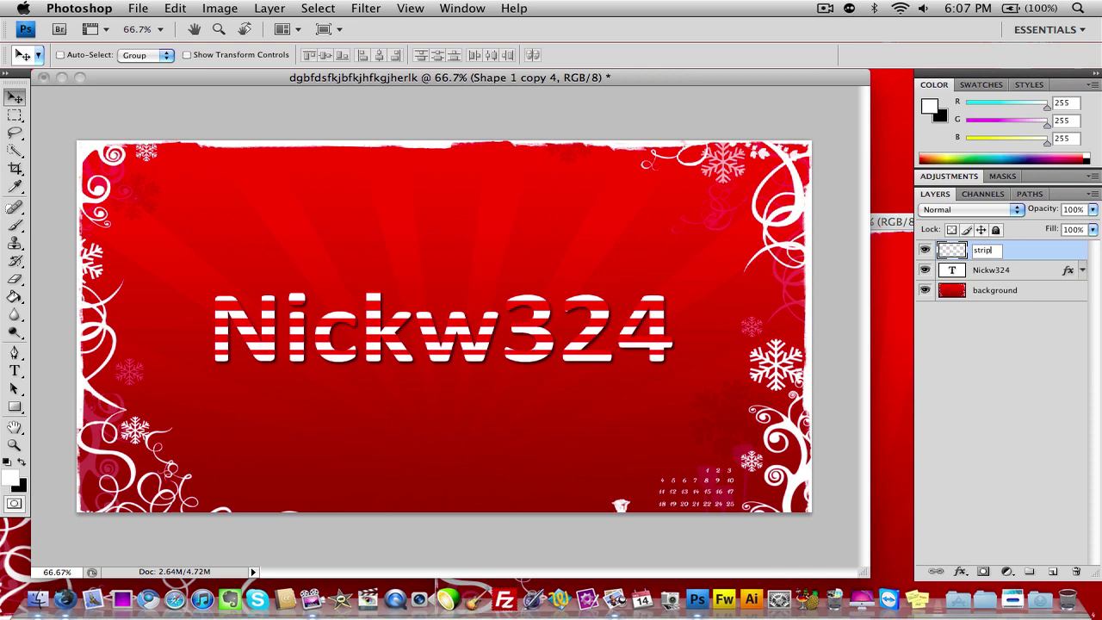
text(es)
key(Return)
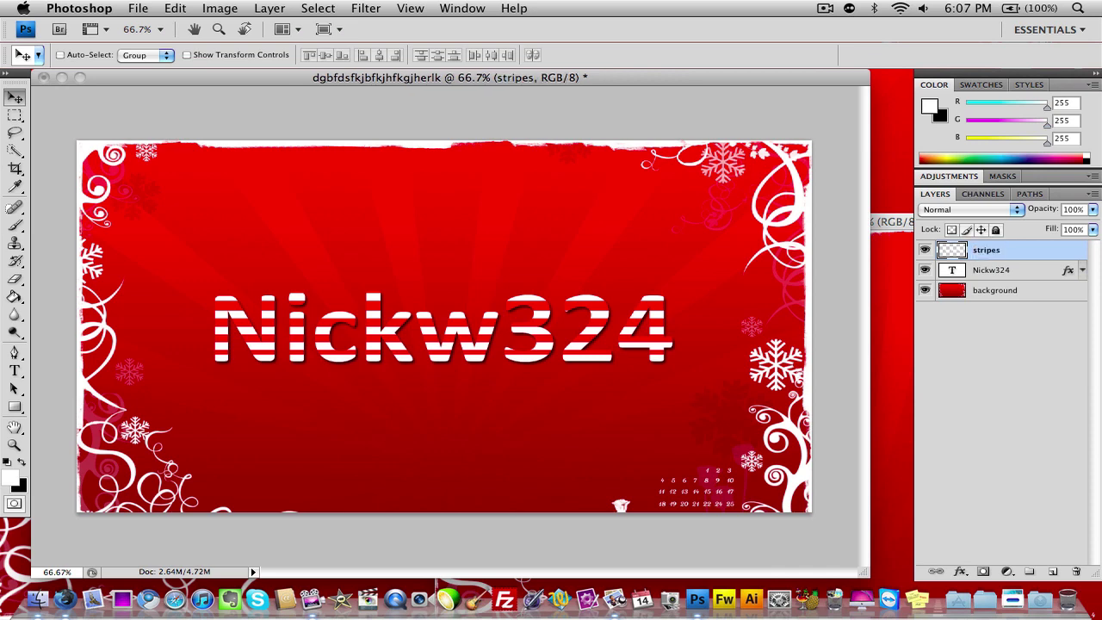
Step: Add a new empty layer above stripes named 'Wires'
click(1054, 573)
double_click(986, 249)
text(W)
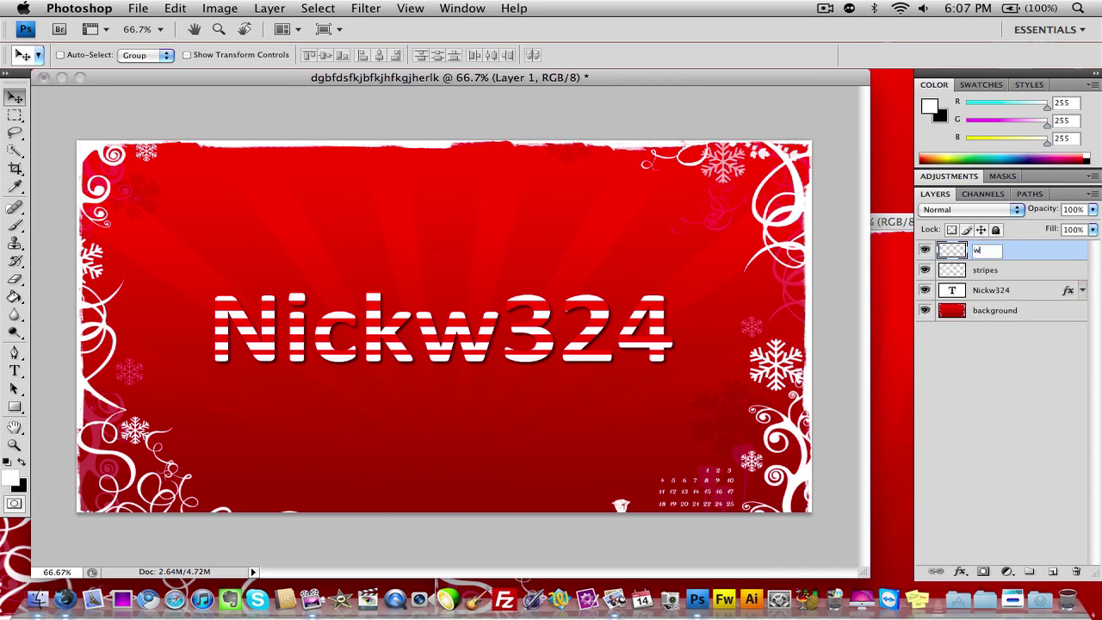
text(ires)
key(Return)
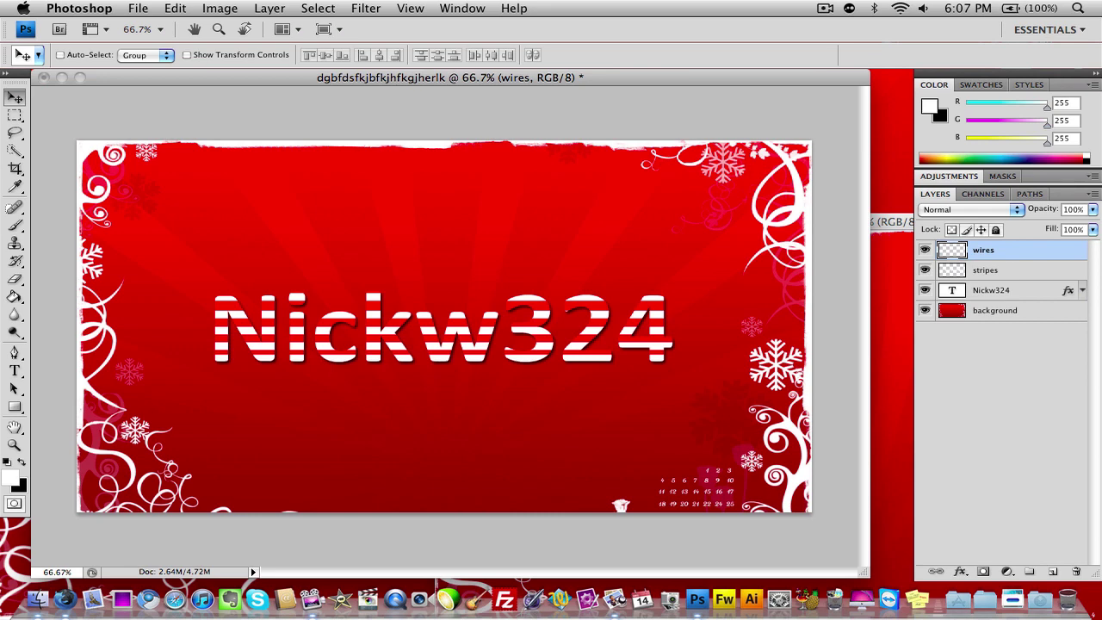
click(891, 231)
click(446, 222)
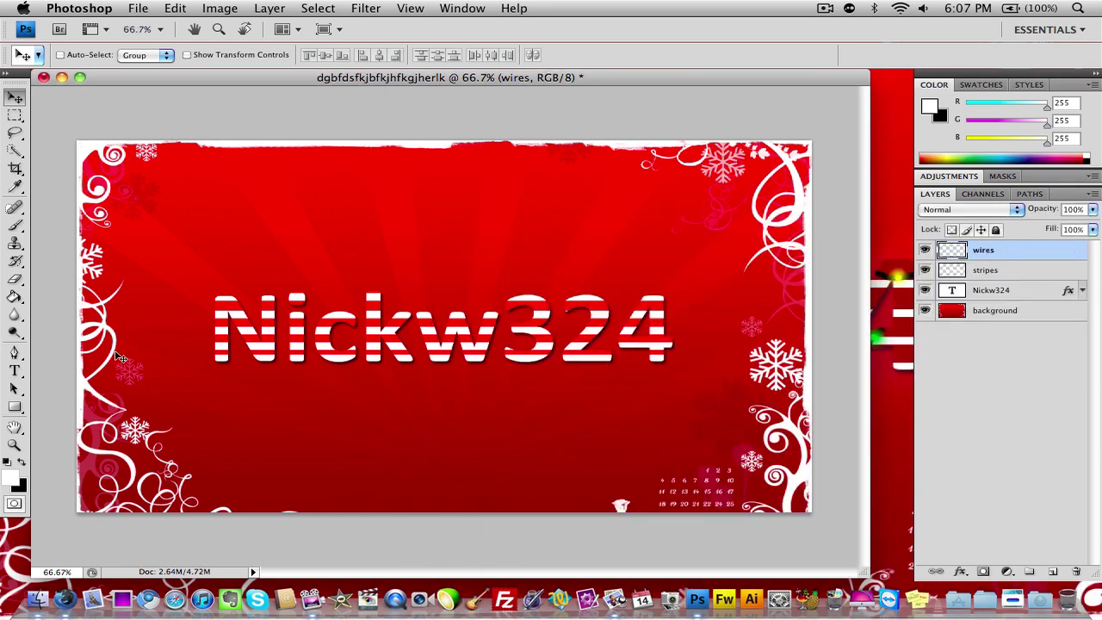
click(23, 462)
click(15, 275)
click(15, 225)
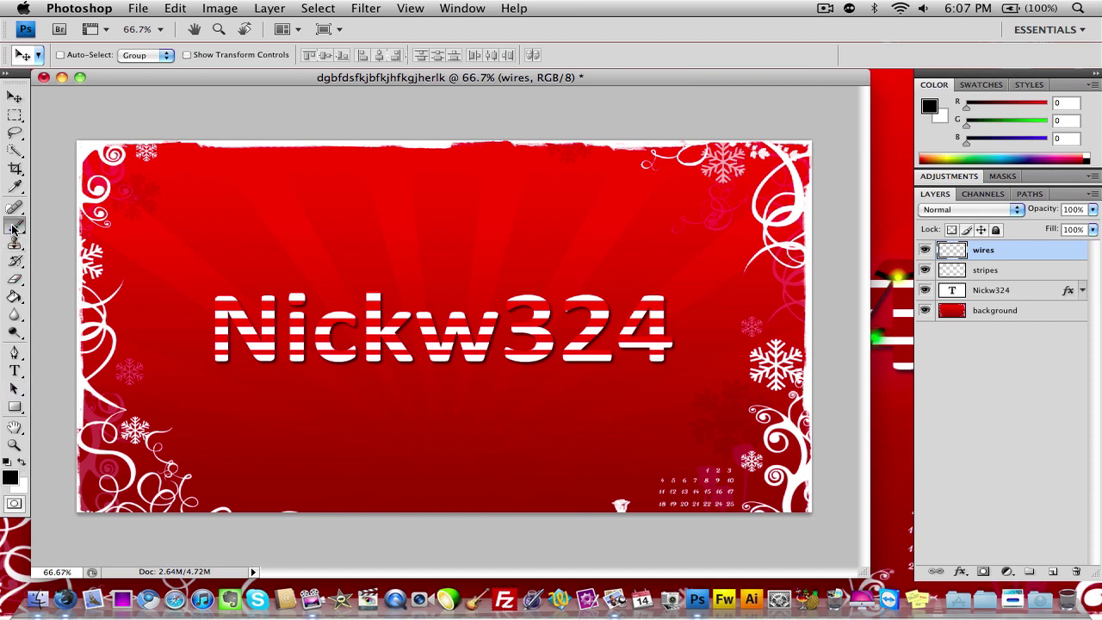
click(110, 55)
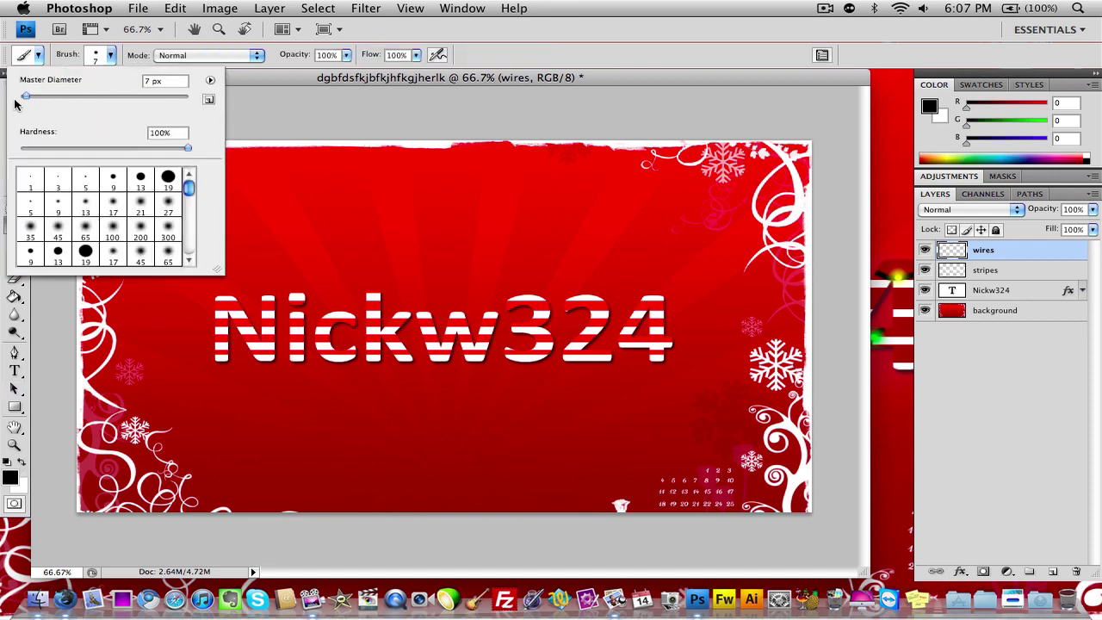
drag(25, 101, 23, 101)
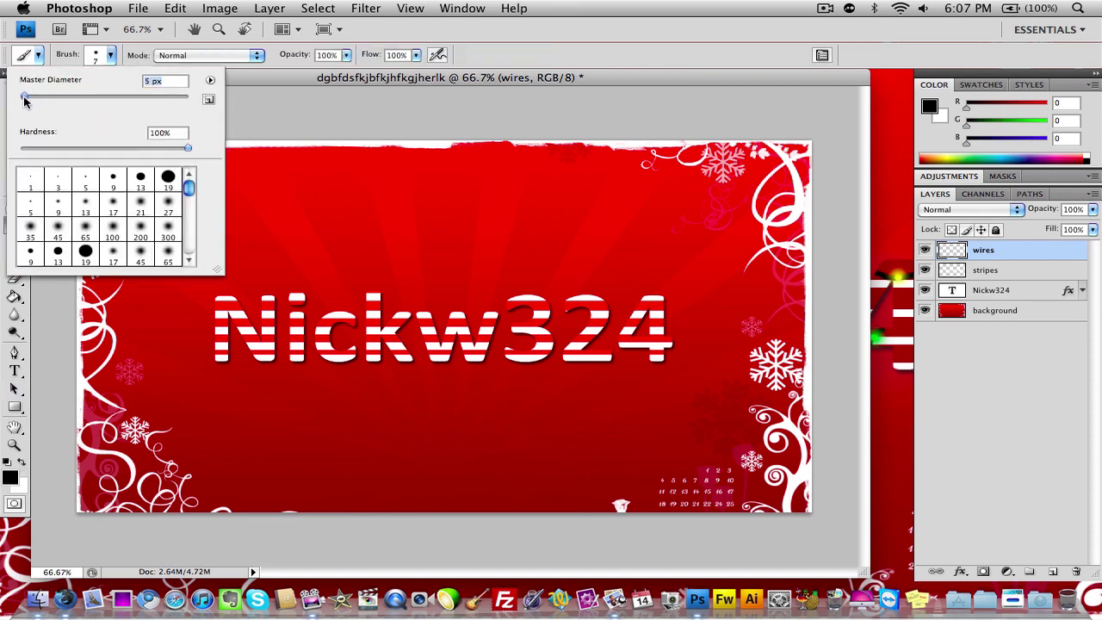
click(353, 80)
key(super+equal)
key(super+equal)
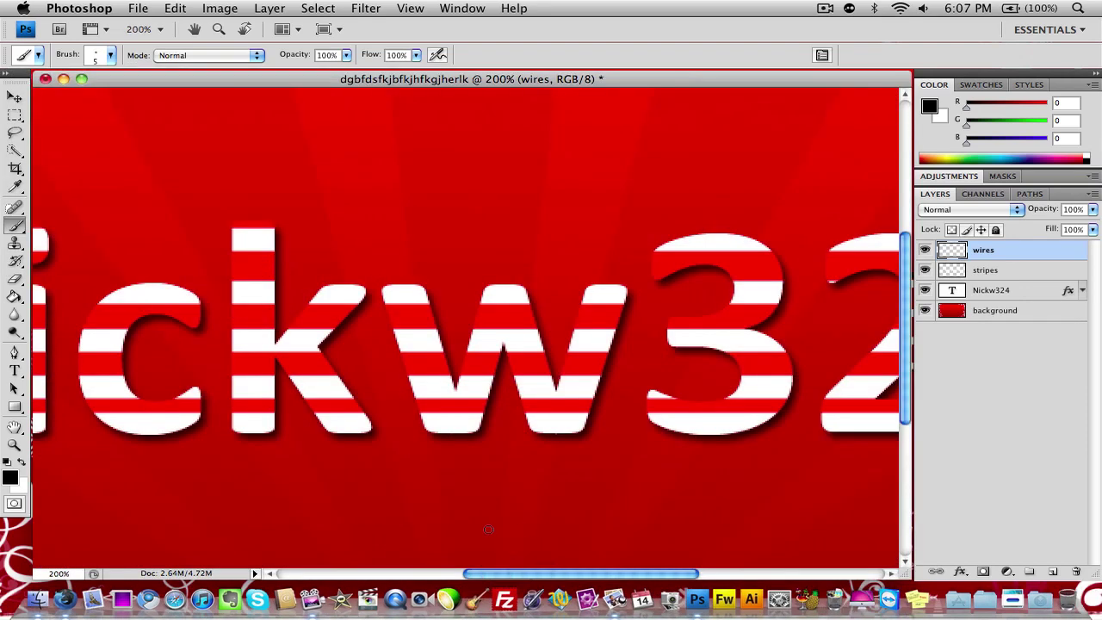
Step: Paint black wire strokes winding around the N and down the i, redoing one misplaced stroke
scroll(498, 567, left, 10)
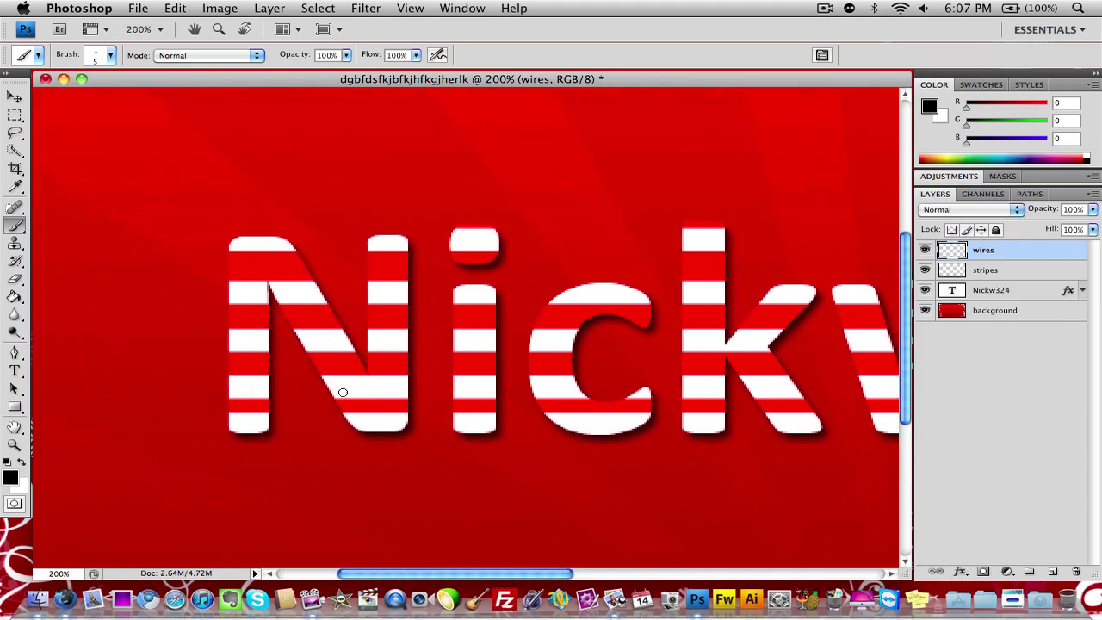
mouse_move(223, 263)
mouse_down()
mouse_move(317, 276)
mouse_move(377, 231)
mouse_up()
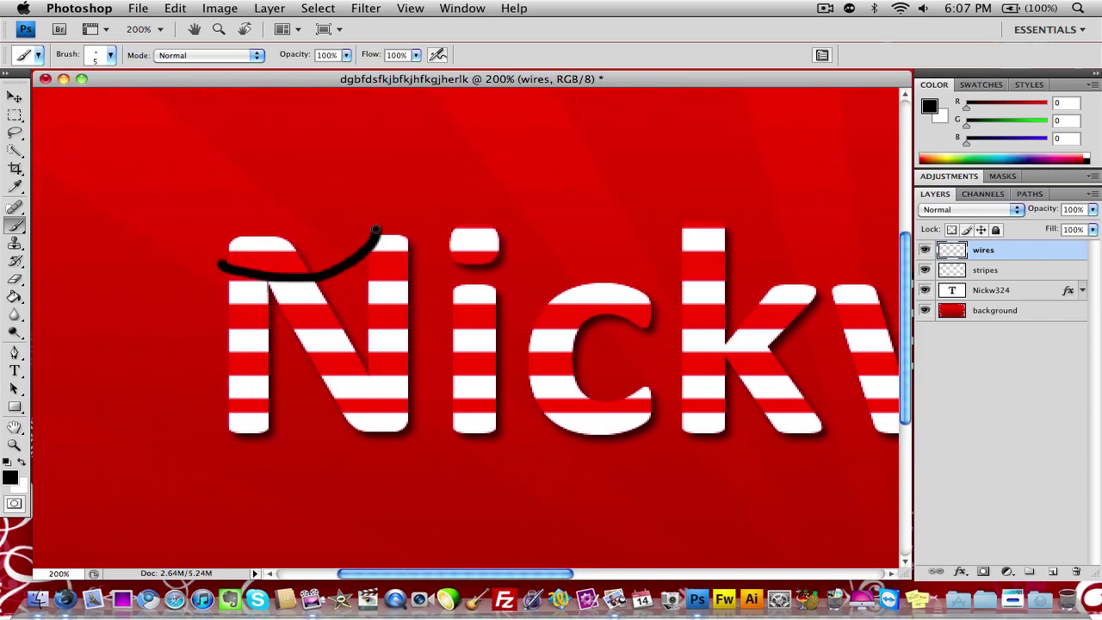
key(super+z)
drag(200, 274, 278, 221)
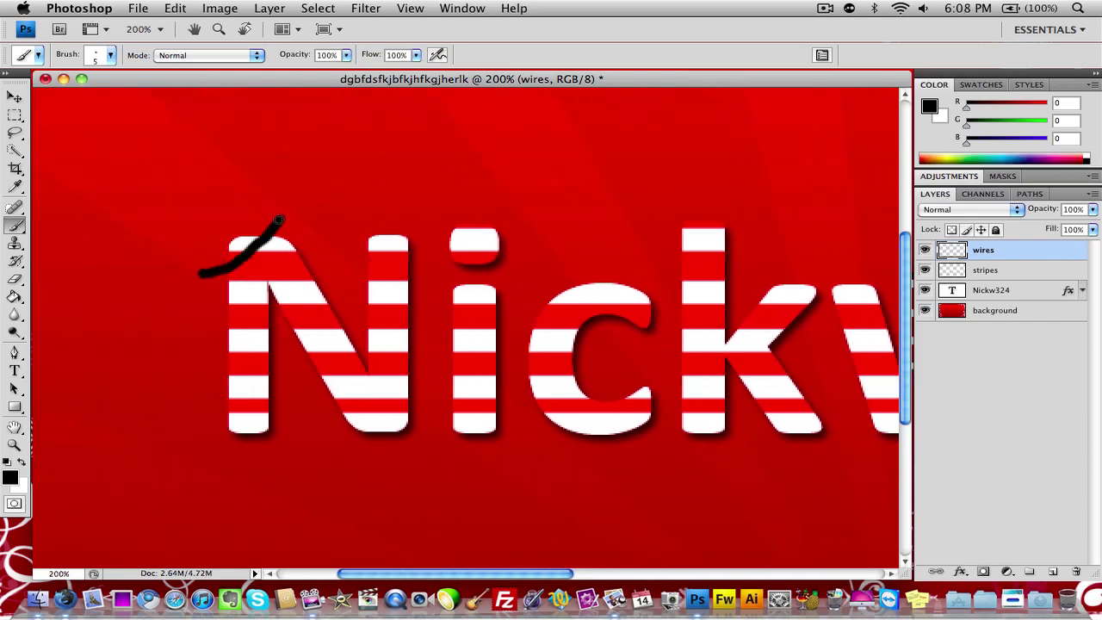
mouse_move(227, 307)
mouse_down()
mouse_move(270, 365)
mouse_move(230, 393)
mouse_move(274, 422)
mouse_move(421, 398)
mouse_up()
mouse_move(400, 331)
mouse_down()
mouse_move(416, 340)
mouse_move(354, 303)
mouse_up()
drag(357, 261, 506, 246)
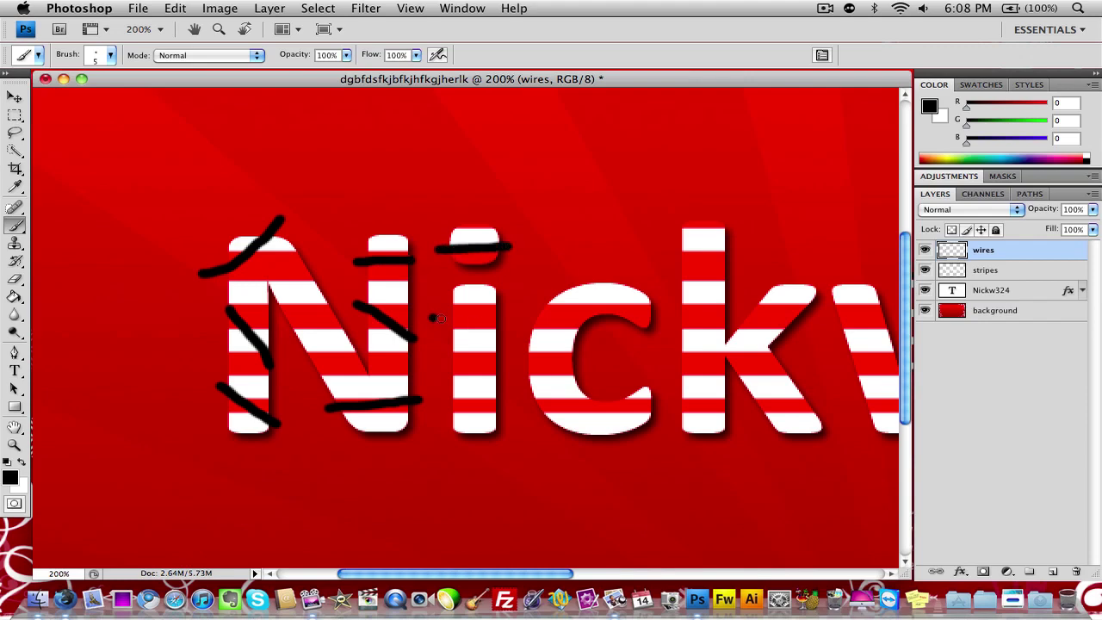
drag(438, 318, 501, 363)
drag(511, 400, 459, 381)
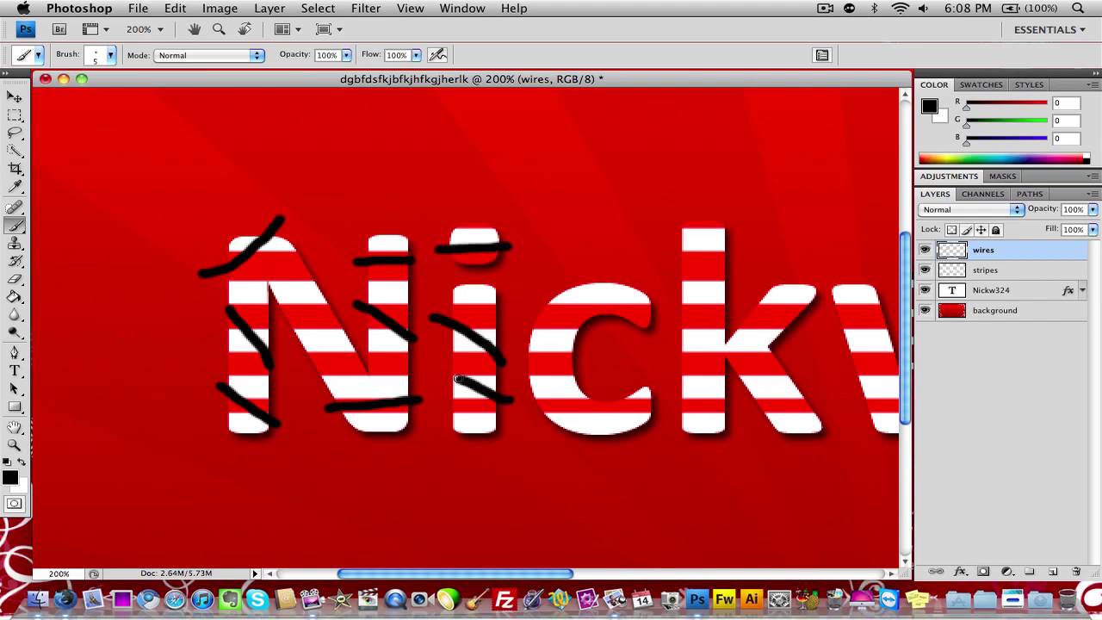
Step: Paint wires through the c and k and across the middle letters
drag(593, 340, 590, 292)
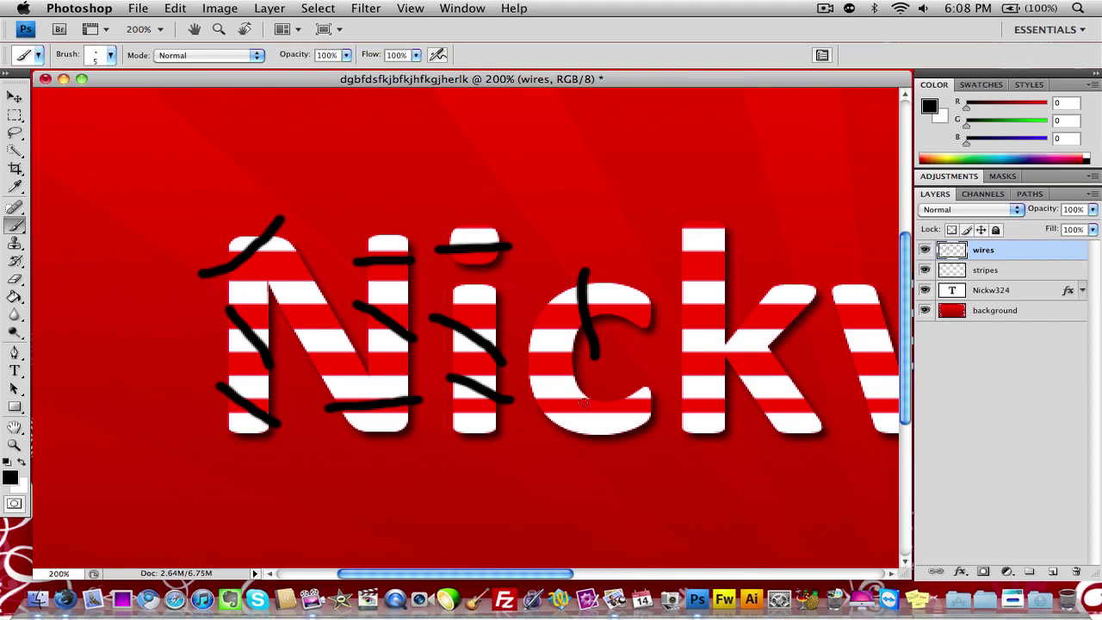
drag(589, 389, 585, 440)
drag(674, 261, 744, 252)
drag(677, 402, 737, 414)
drag(749, 405, 818, 379)
drag(758, 296, 793, 334)
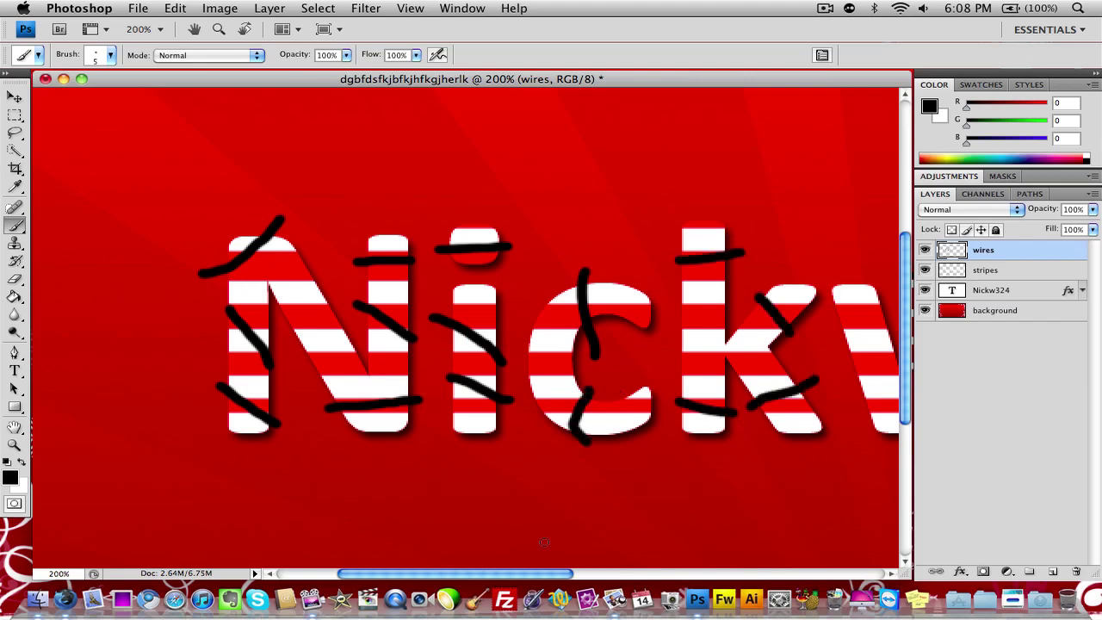
drag(517, 574, 618, 573)
mouse_move(465, 332)
mouse_down()
mouse_move(538, 312)
mouse_move(639, 313)
mouse_up()
drag(647, 314, 702, 317)
drag(699, 386, 602, 445)
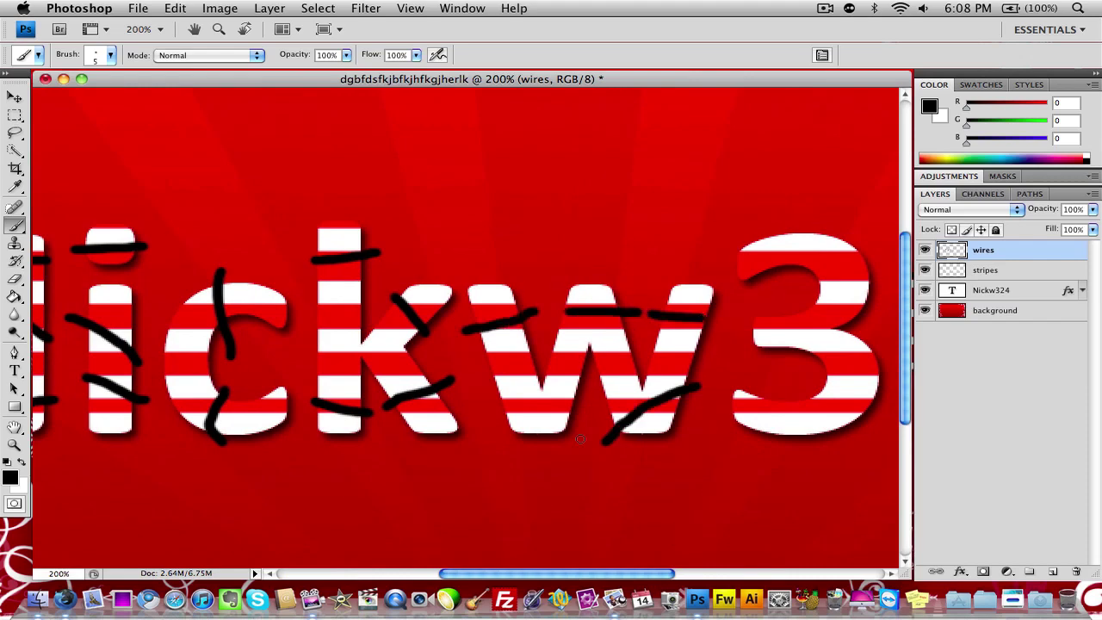
mouse_move(737, 219)
mouse_down()
mouse_move(773, 353)
mouse_move(727, 441)
mouse_up()
Step: Paint a wire down the 2, undo the stroke on the 4, and zoom out
scroll(535, 255, right, 10)
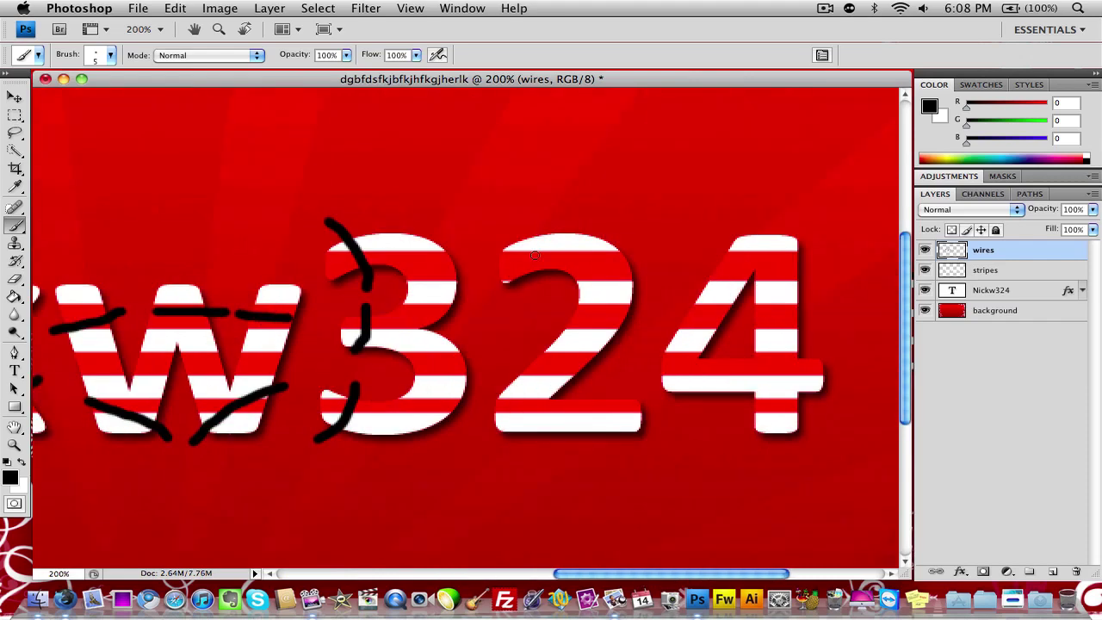
drag(549, 217, 602, 441)
mouse_move(685, 233)
mouse_down()
mouse_move(771, 331)
mouse_move(827, 450)
mouse_move(689, 427)
mouse_up()
key(super+z)
key(super+minus)
key(super+minus)
key(super+minus)
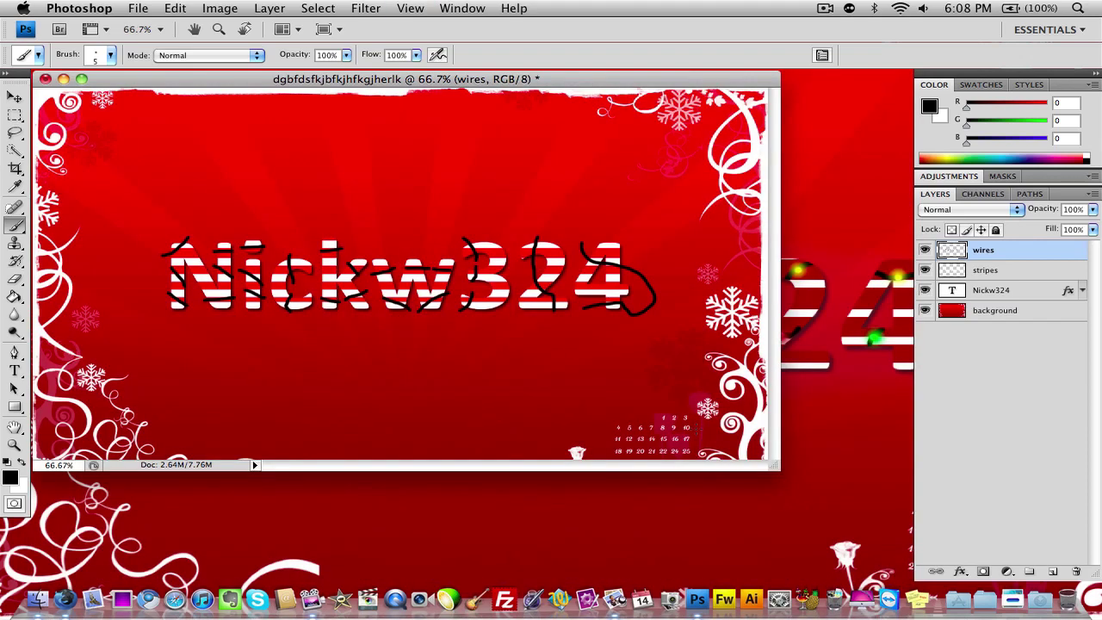
Step: Select the Nickw324 letter outlines, delete the wire strokes outside them, then deselect
click(15, 96)
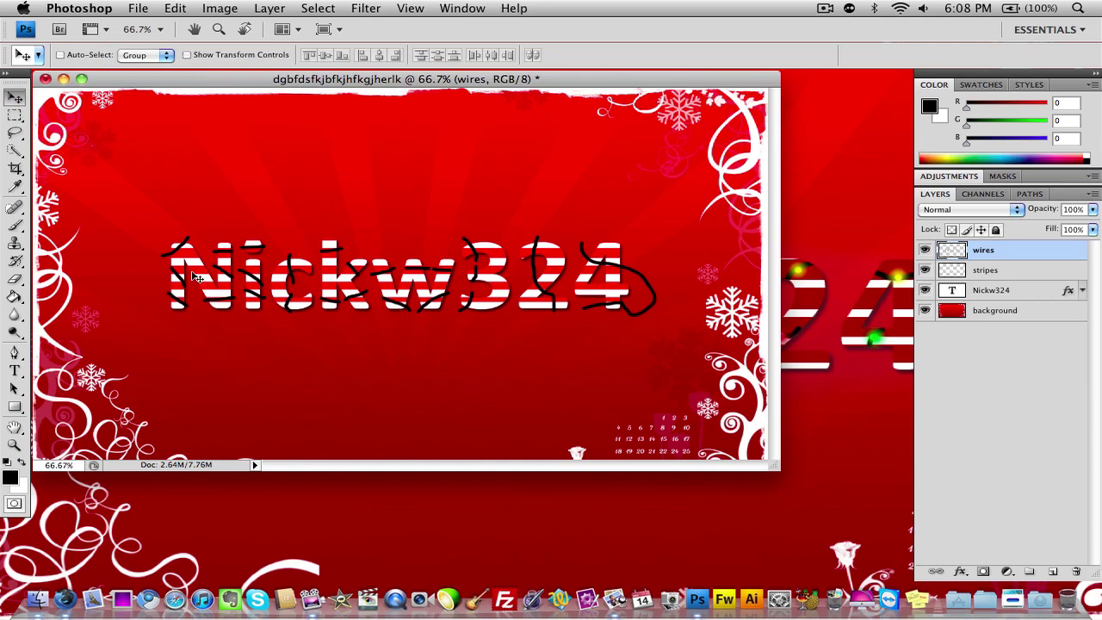
super+click(956, 292)
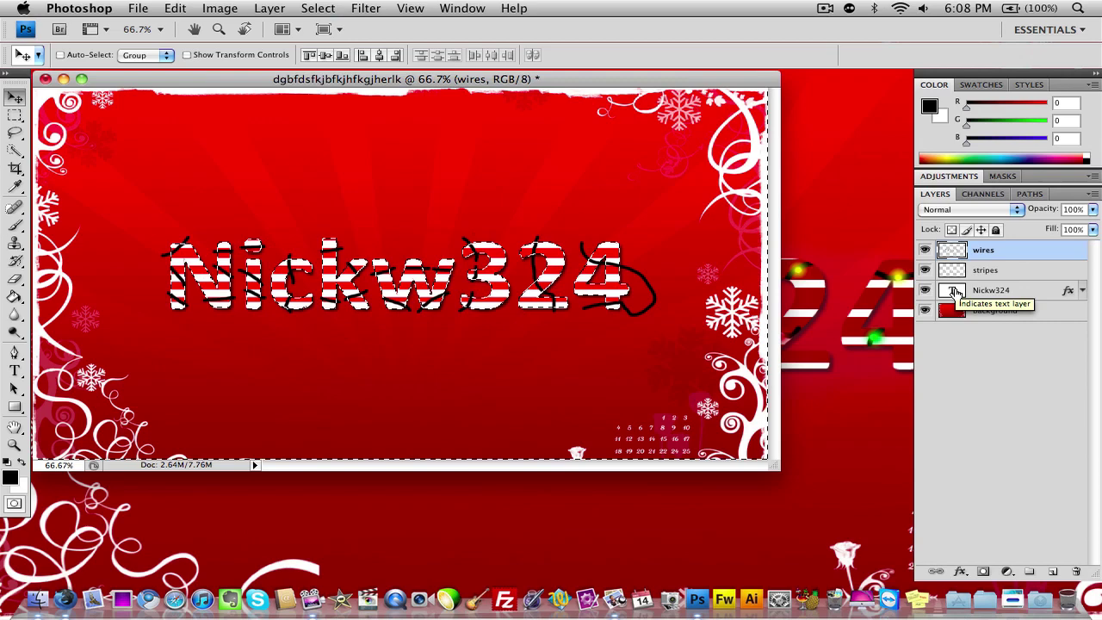
key(Delete)
key(super+d)
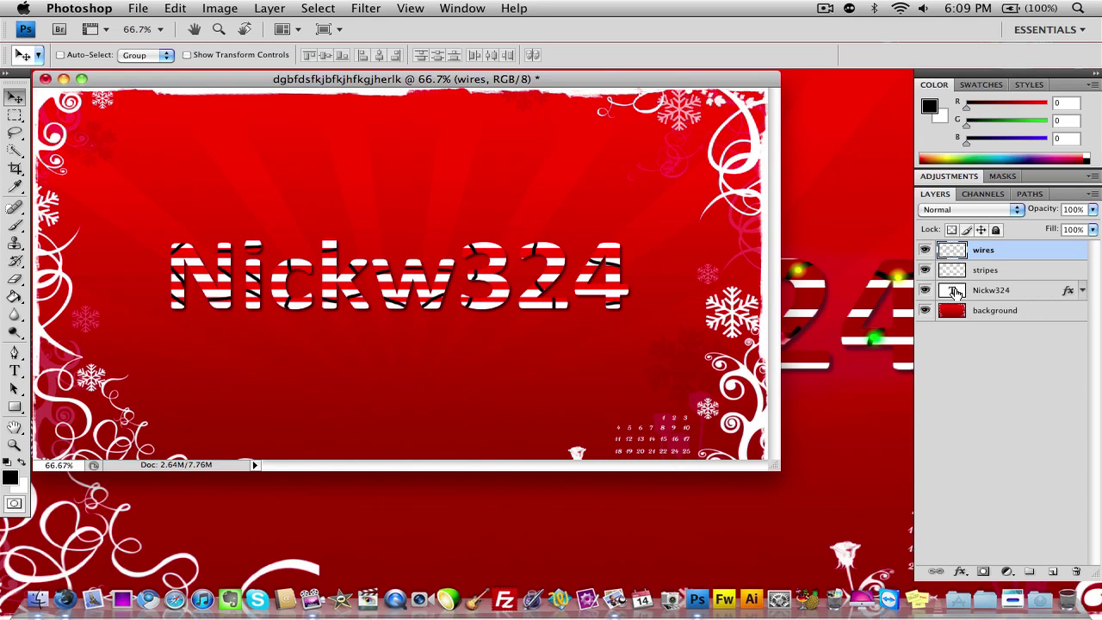
Step: Add a new layer above wires and rename it 'lights'
click(1052, 573)
double_click(992, 250)
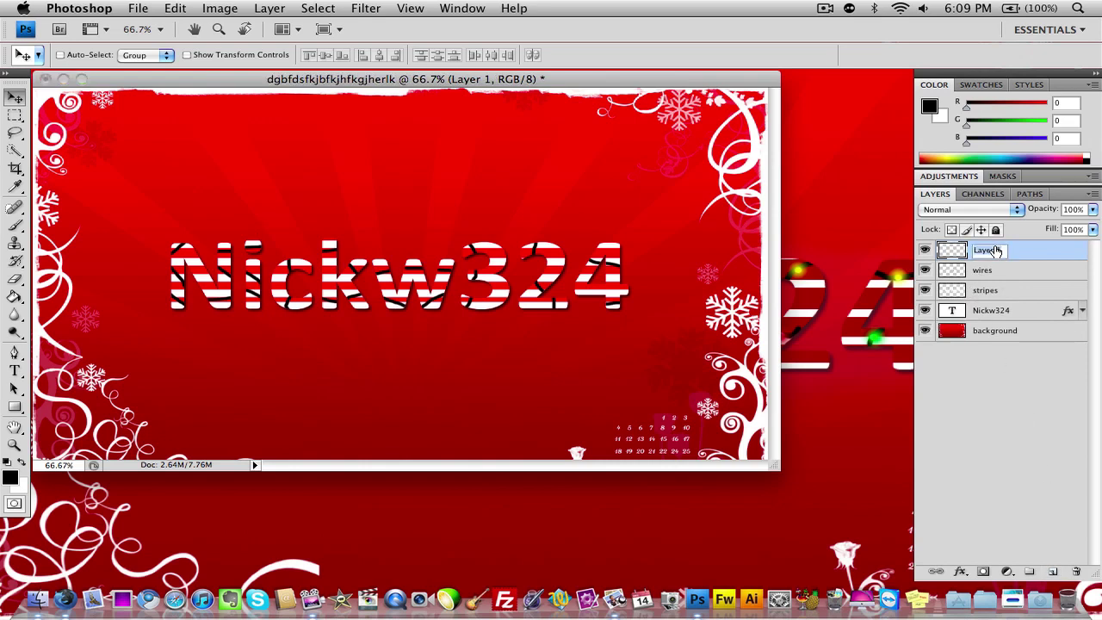
key(BackSpace)
key(Return)
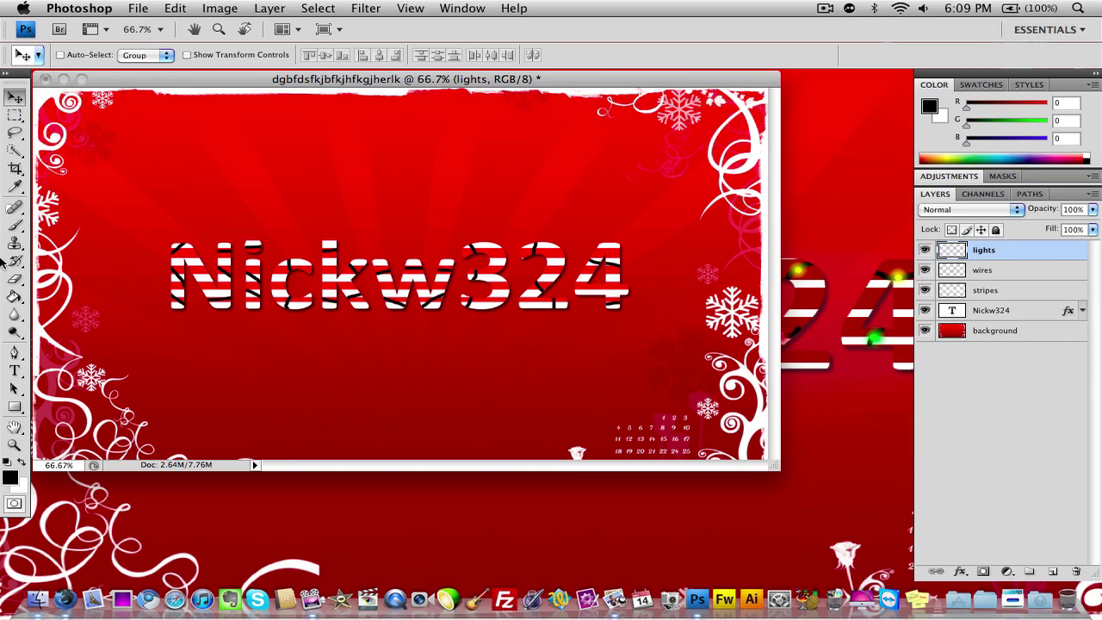
Step: Set the Brush tool to 15 px, show the Swatches panel and zoom into the lettering
click(15, 225)
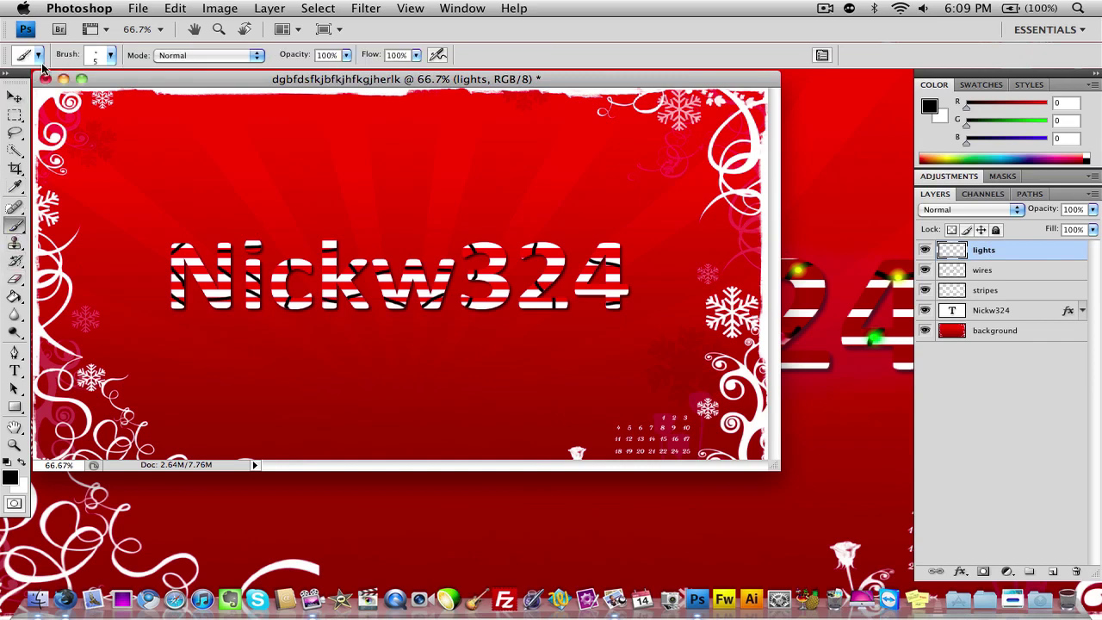
click(110, 55)
drag(26, 97, 31, 99)
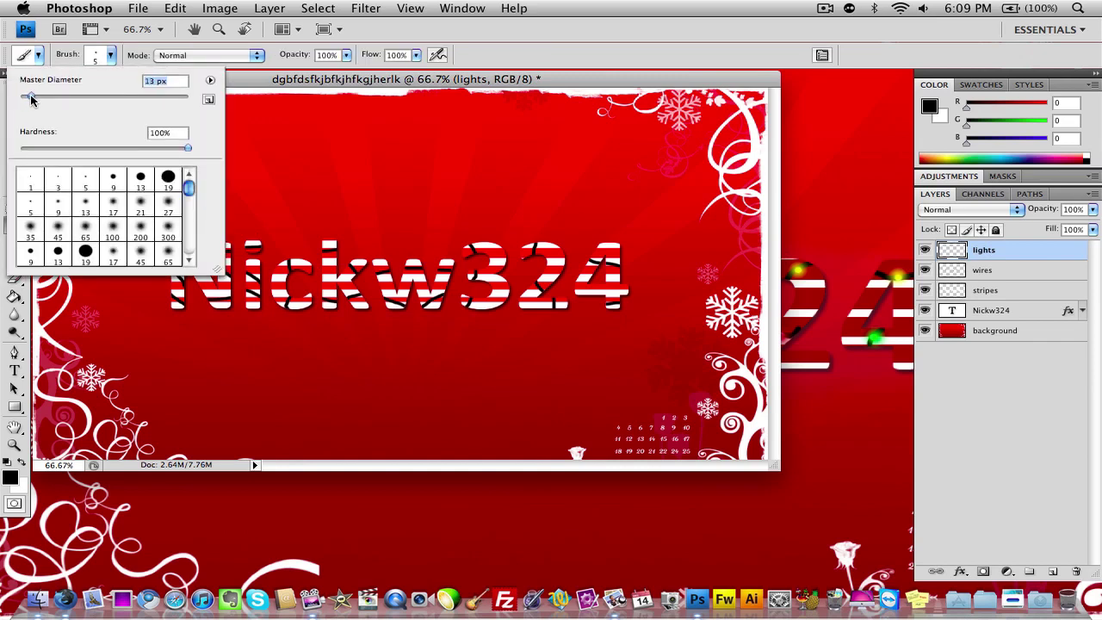
click(303, 84)
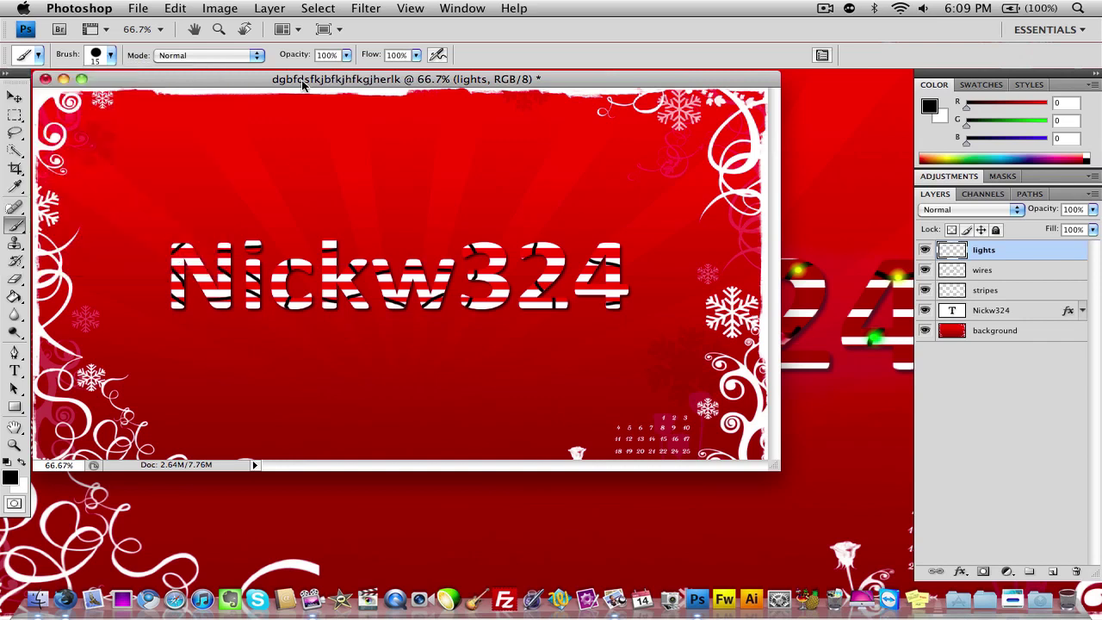
click(980, 84)
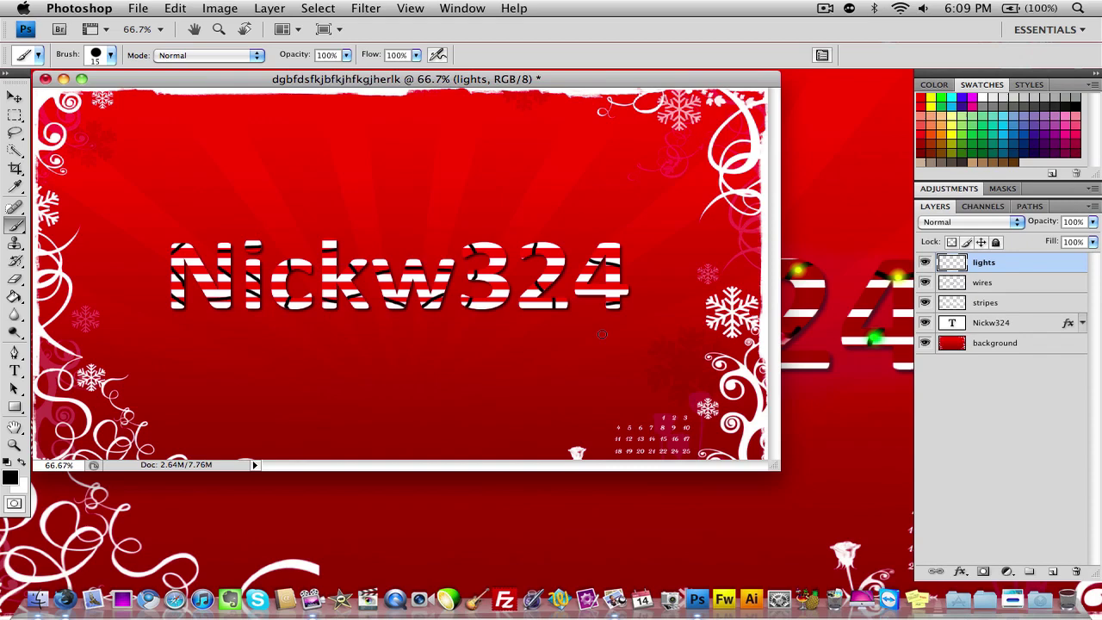
key(super+plus)
key(super+plus)
drag(628, 574, 497, 575)
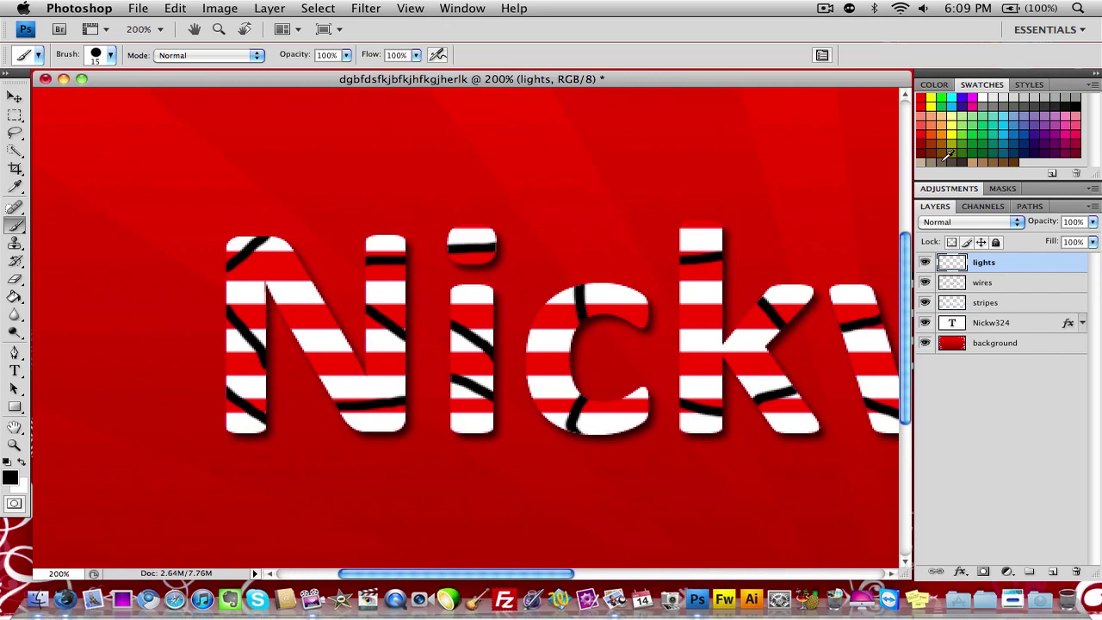
Step: Paint yellow and green bulb dots along the wires on the N, i, c and k
click(931, 98)
click(245, 254)
click(376, 410)
click(473, 249)
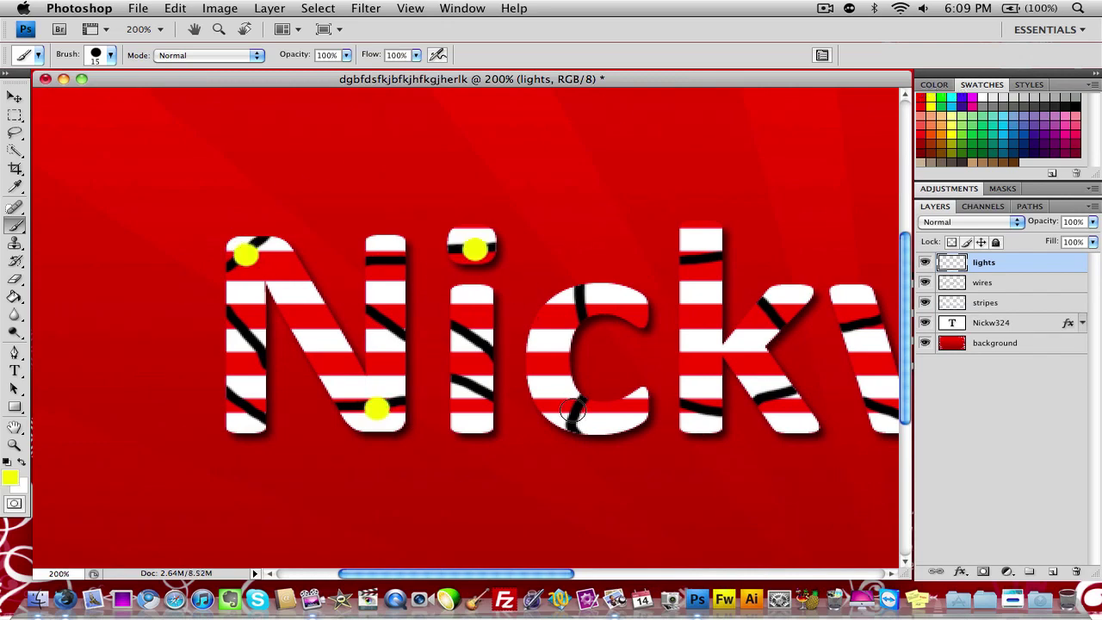
click(573, 412)
click(773, 313)
click(242, 413)
click(941, 97)
click(381, 260)
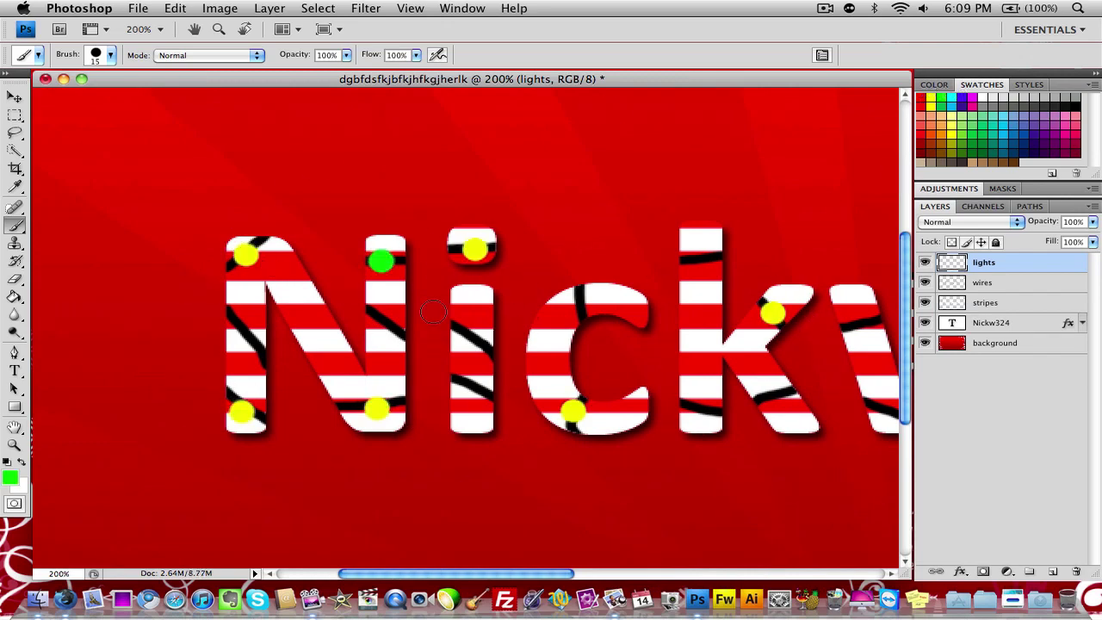
click(476, 390)
click(581, 301)
click(782, 397)
click(702, 258)
click(244, 330)
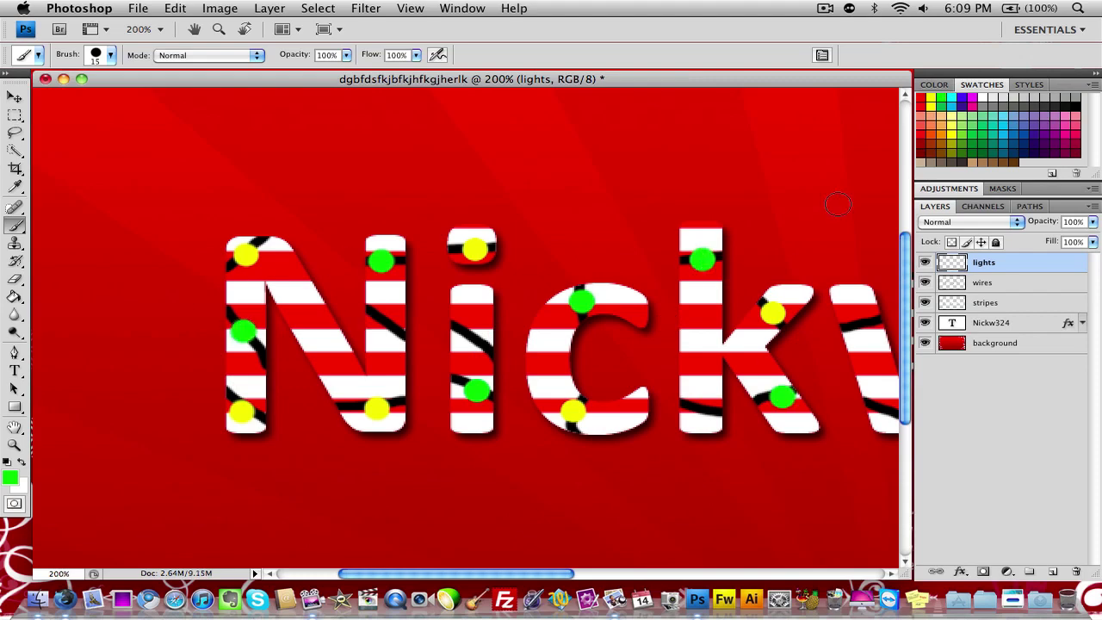
Step: Paint magenta, green and yellow bulbs across the N, k, w, 3 and 2
click(973, 97)
click(386, 323)
click(695, 410)
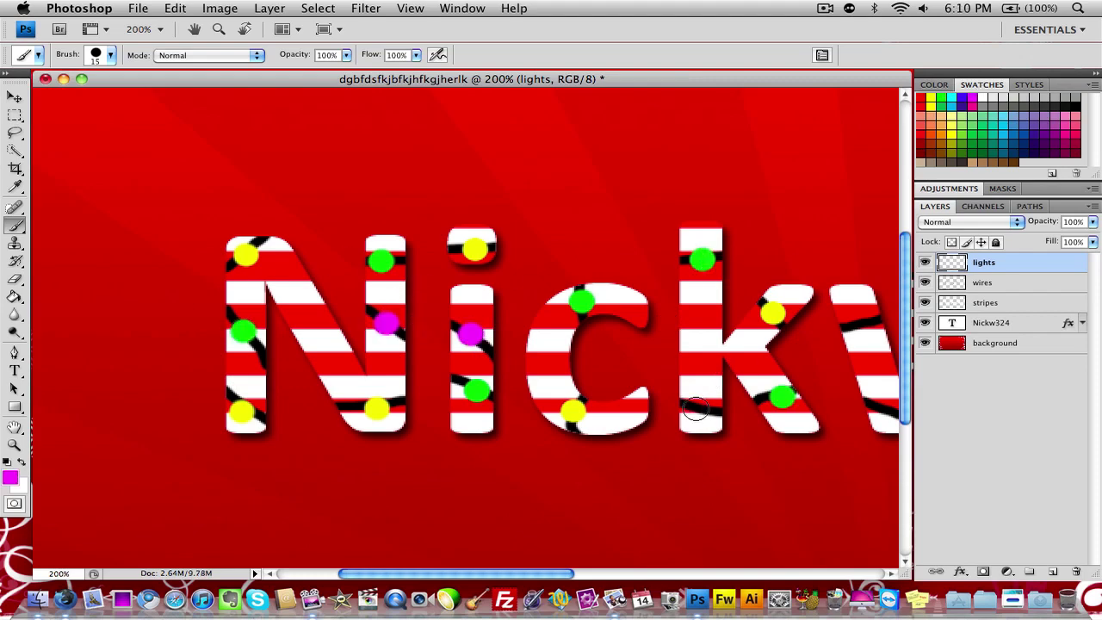
click(865, 323)
scroll(527, 362, right, 10)
click(527, 319)
click(489, 417)
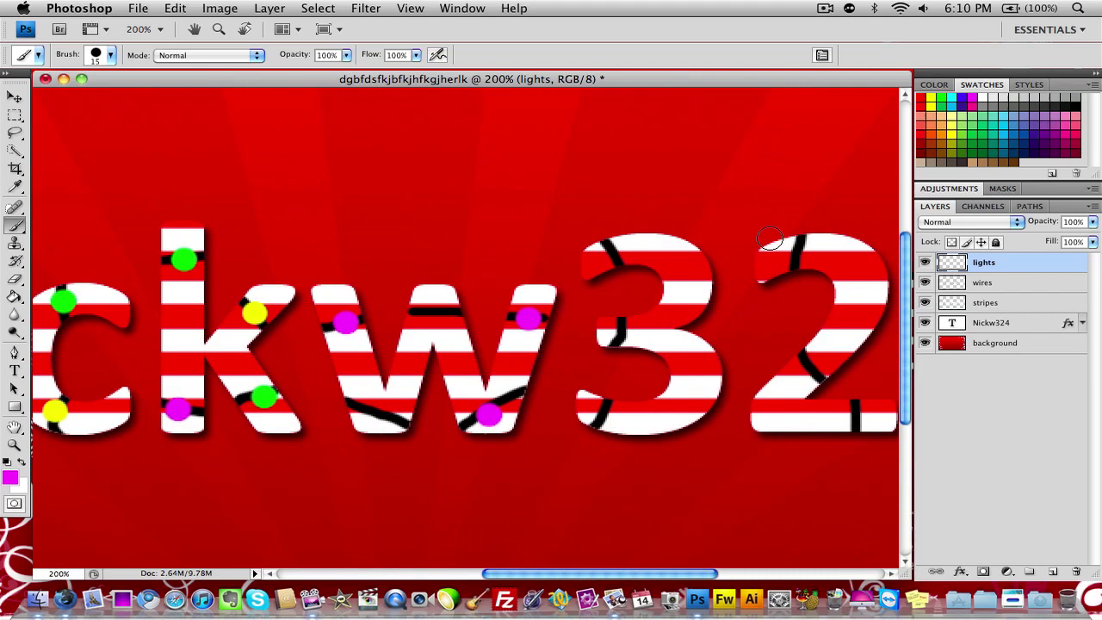
click(941, 97)
click(436, 308)
click(624, 332)
click(930, 97)
click(606, 415)
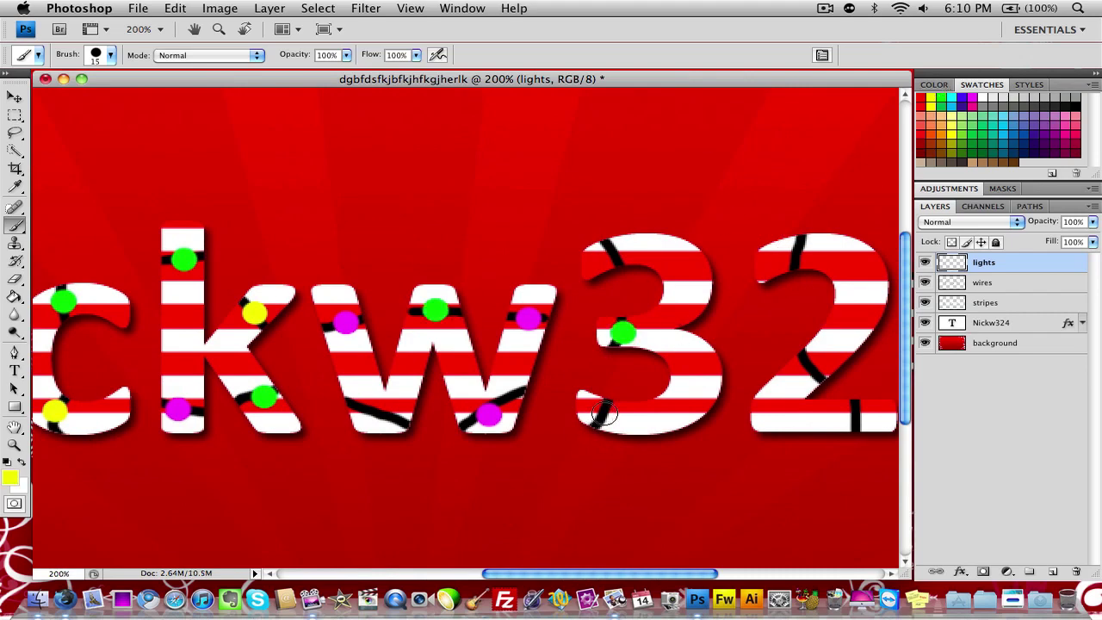
click(384, 414)
click(814, 368)
Step: Finish with magenta, green and yellow bulbs on the 3, 2 and 4
click(972, 97)
click(611, 253)
click(801, 252)
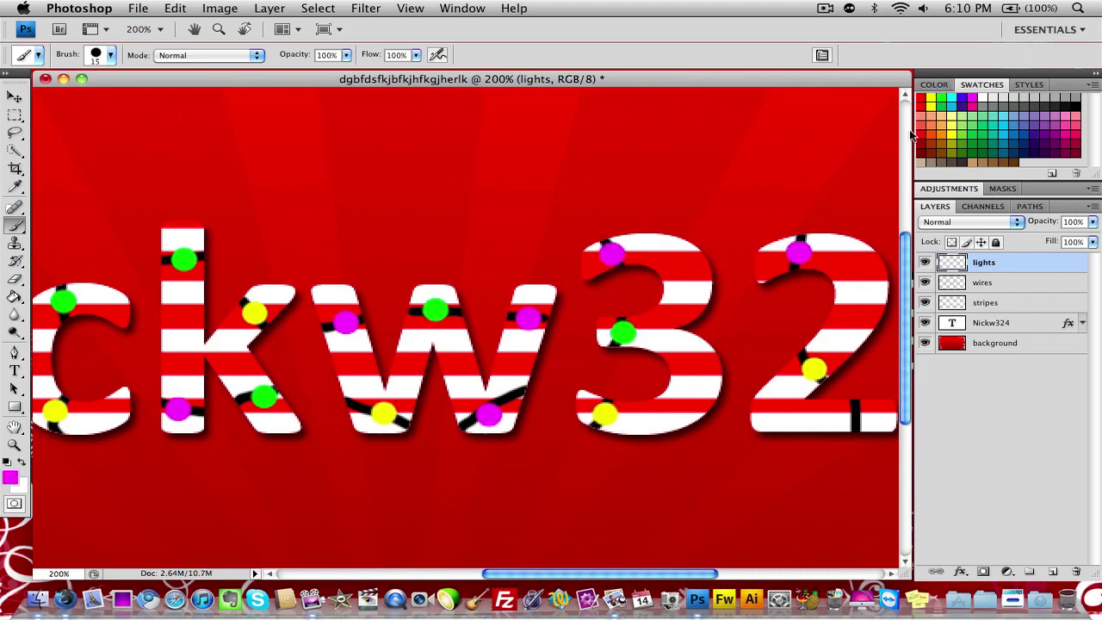
click(941, 97)
click(861, 417)
scroll(655, 385, right, 10)
click(531, 296)
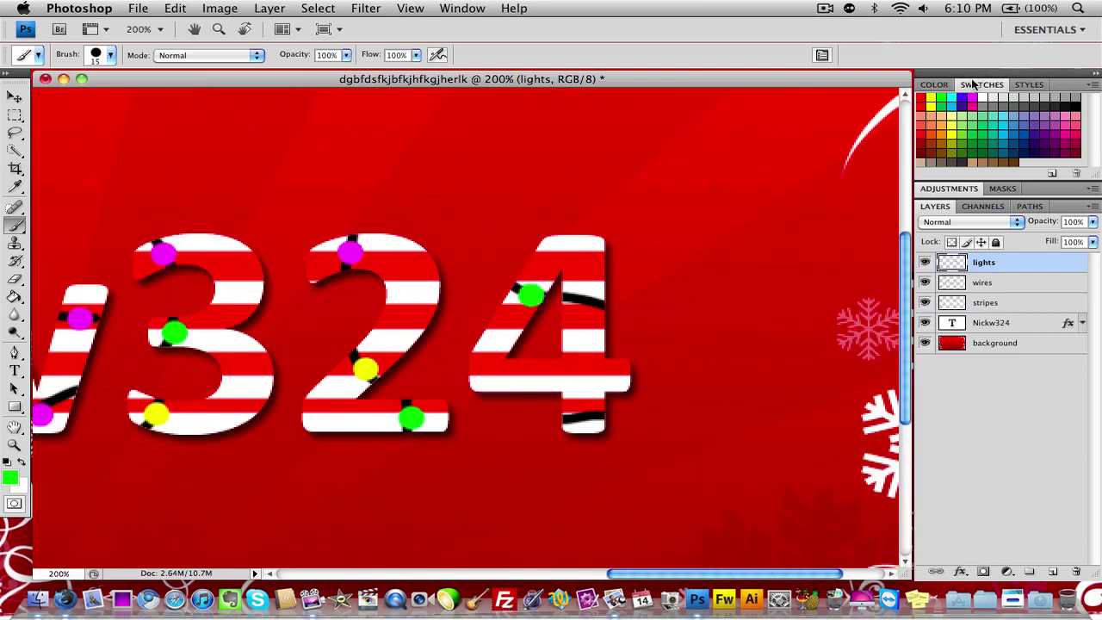
click(972, 98)
click(589, 299)
click(930, 97)
click(583, 418)
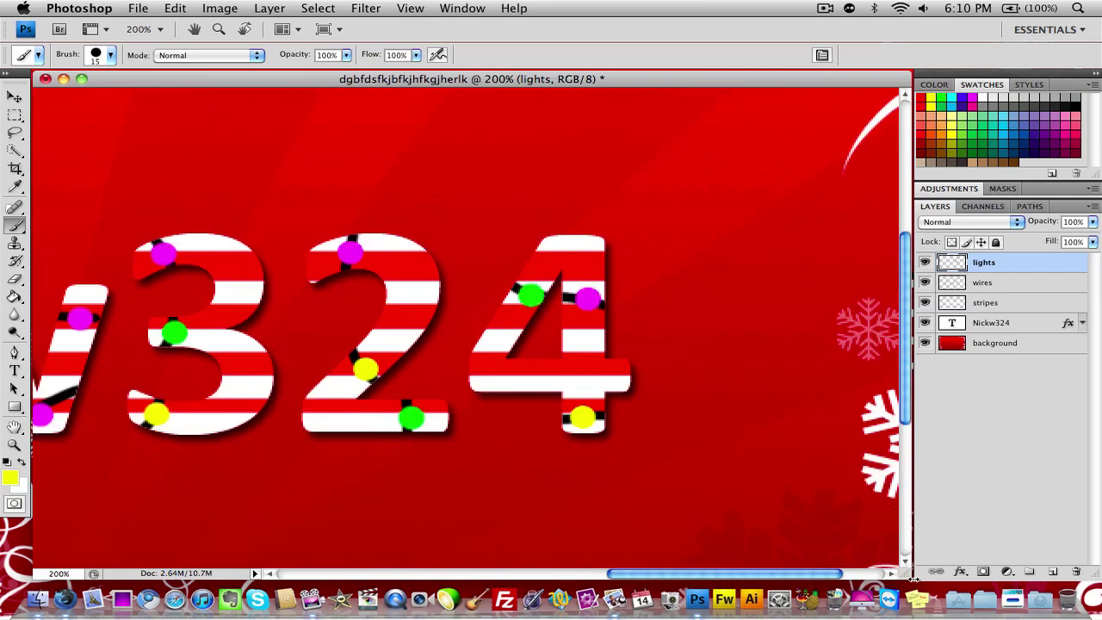
Step: Switch the paint colour to white and shrink the brush diameter to 7 px
click(988, 96)
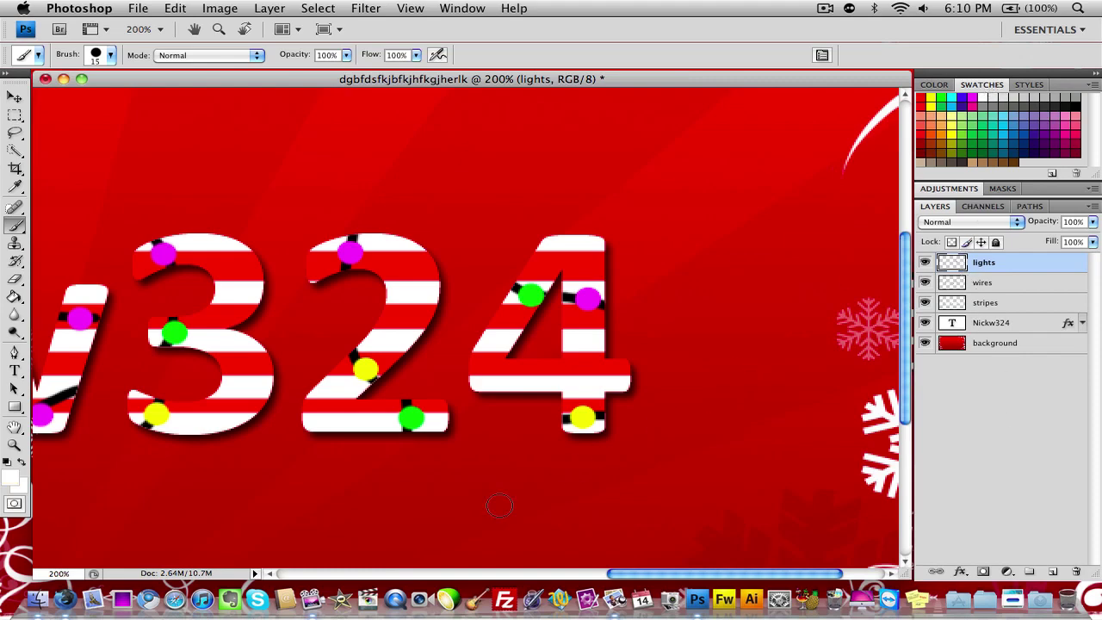
mouse_move(672, 570)
mouse_down()
mouse_move(358, 558)
mouse_move(370, 559)
mouse_up()
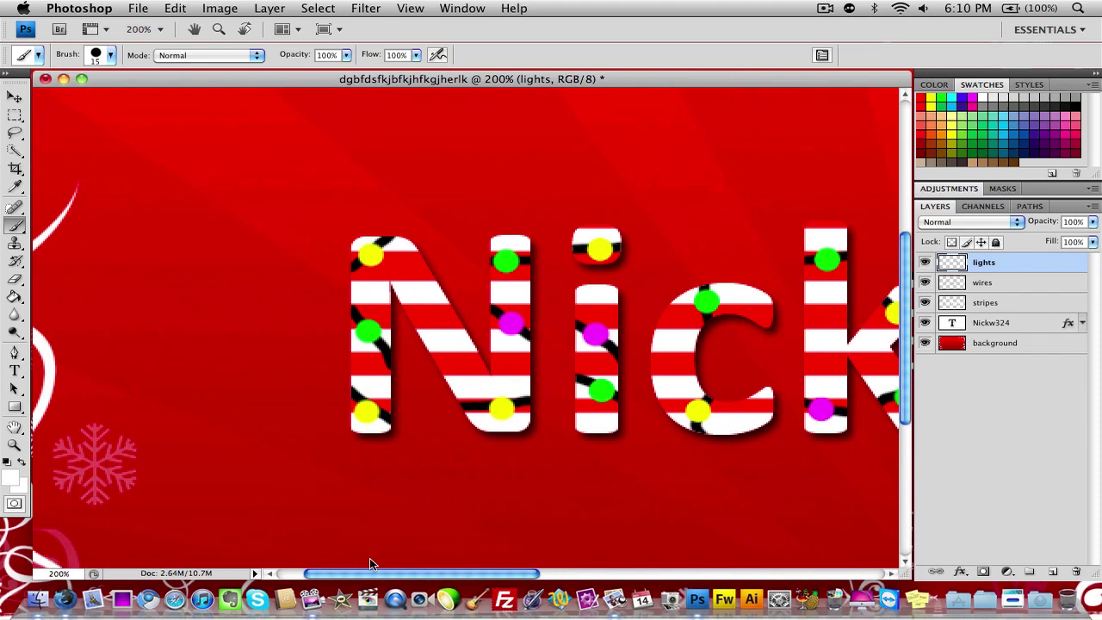
click(112, 55)
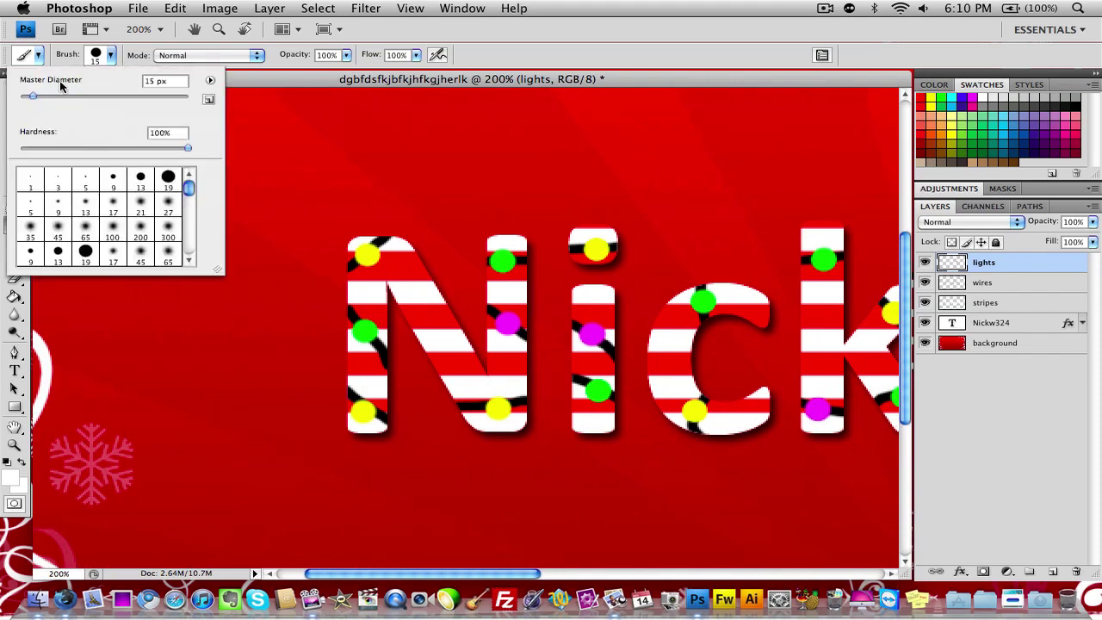
drag(42, 97, 26, 98)
click(965, 379)
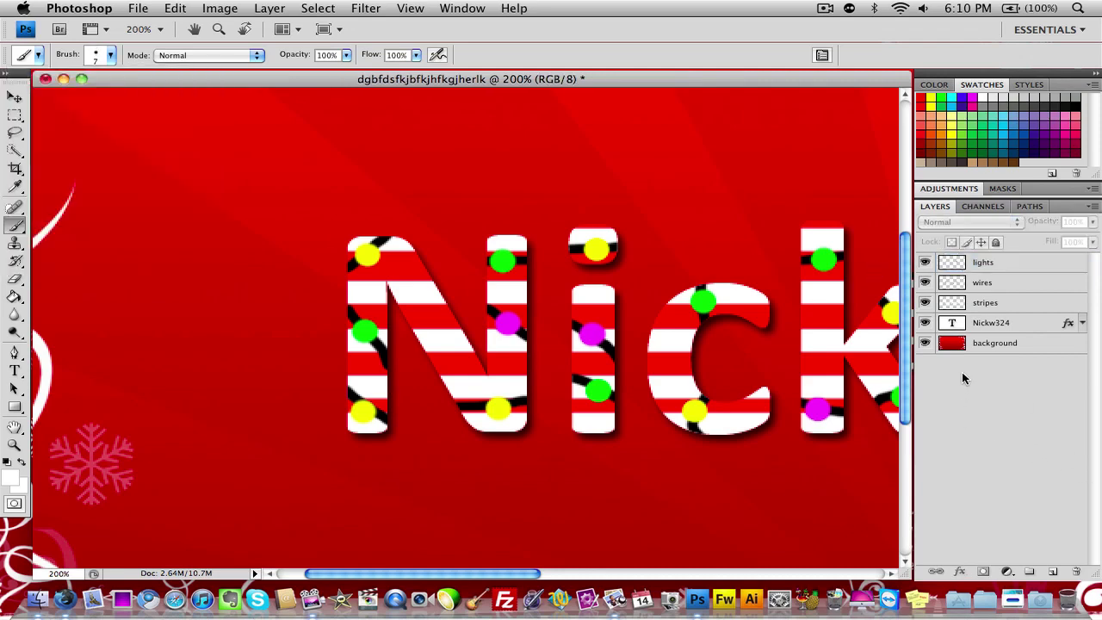
Step: Add a new layer above lights and name it 'dits'
click(1052, 572)
double_click(993, 265)
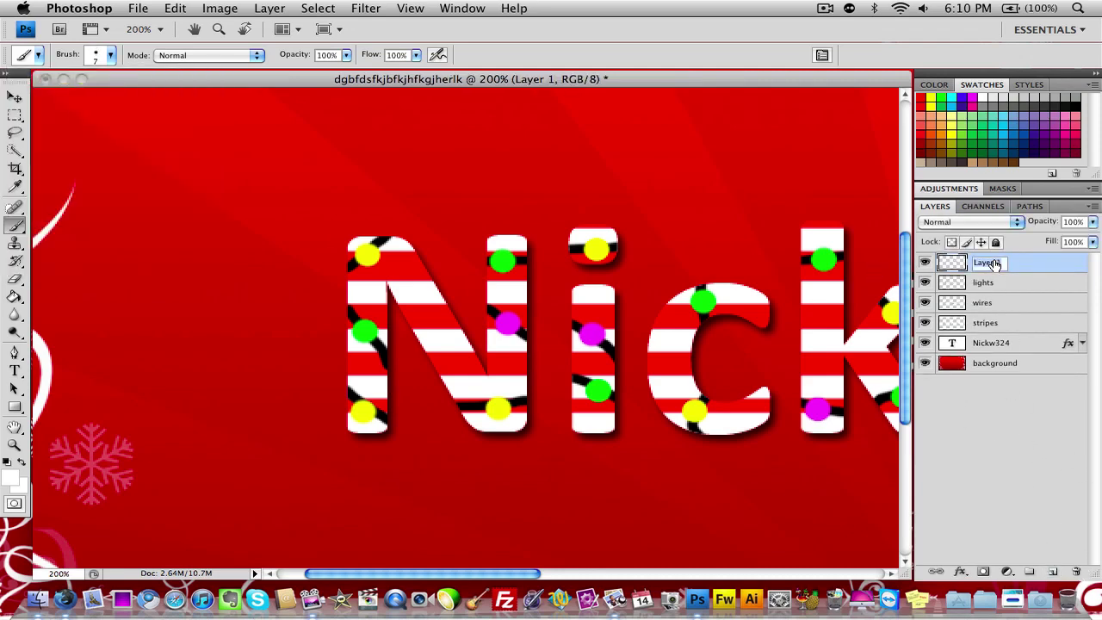
text(dits)
key(Return)
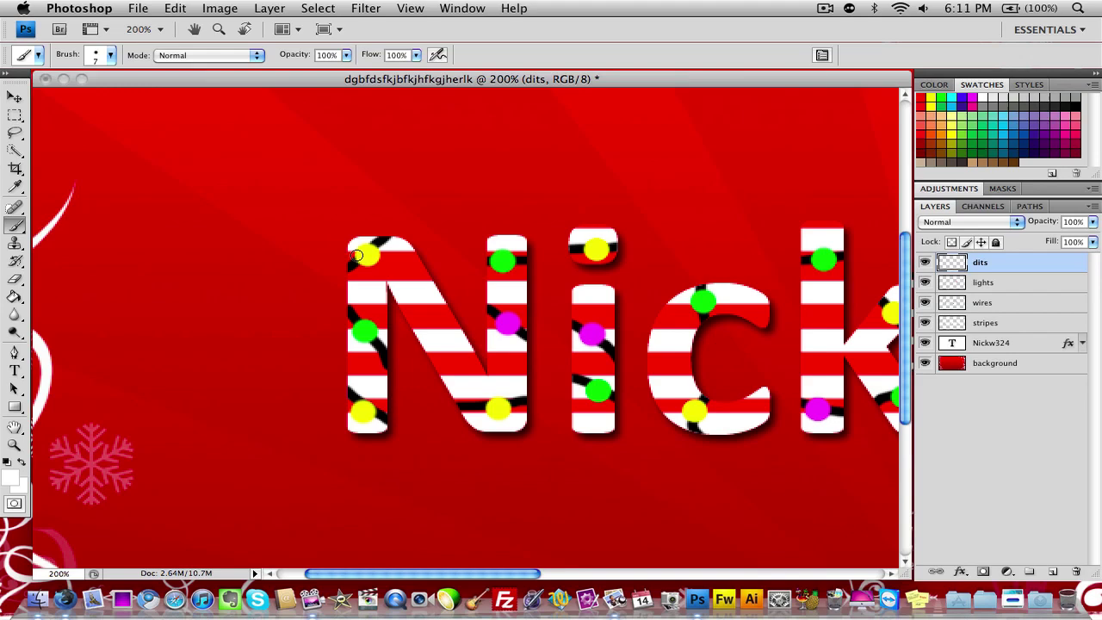
Step: Dab white highlights on every bulb of the N, i, c and k
click(366, 254)
click(365, 333)
click(362, 412)
click(500, 409)
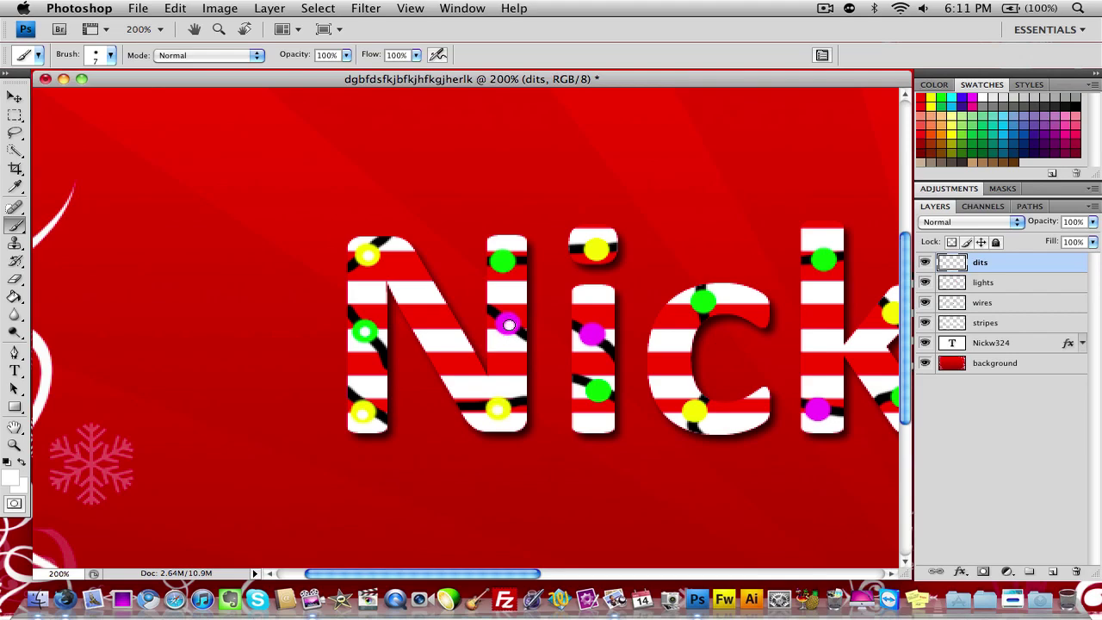
click(500, 261)
click(596, 249)
click(592, 334)
click(598, 392)
click(695, 409)
click(703, 302)
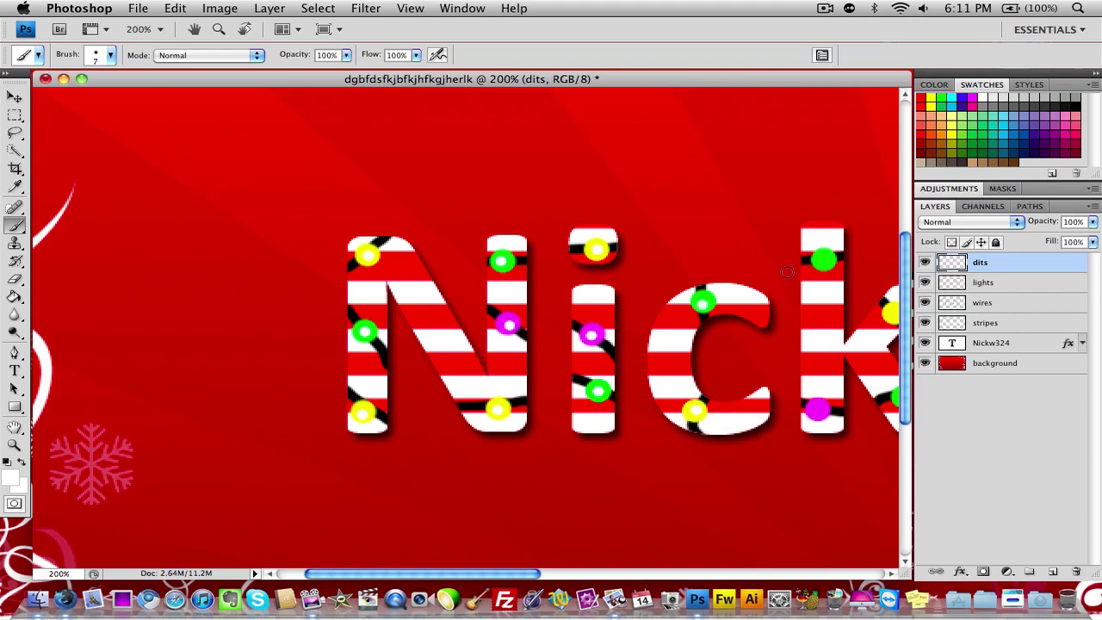
click(824, 260)
click(818, 410)
Step: Add white highlights to the remaining k bulbs and all bulbs on the w and 3
drag(527, 574, 644, 574)
click(473, 313)
click(479, 396)
click(565, 322)
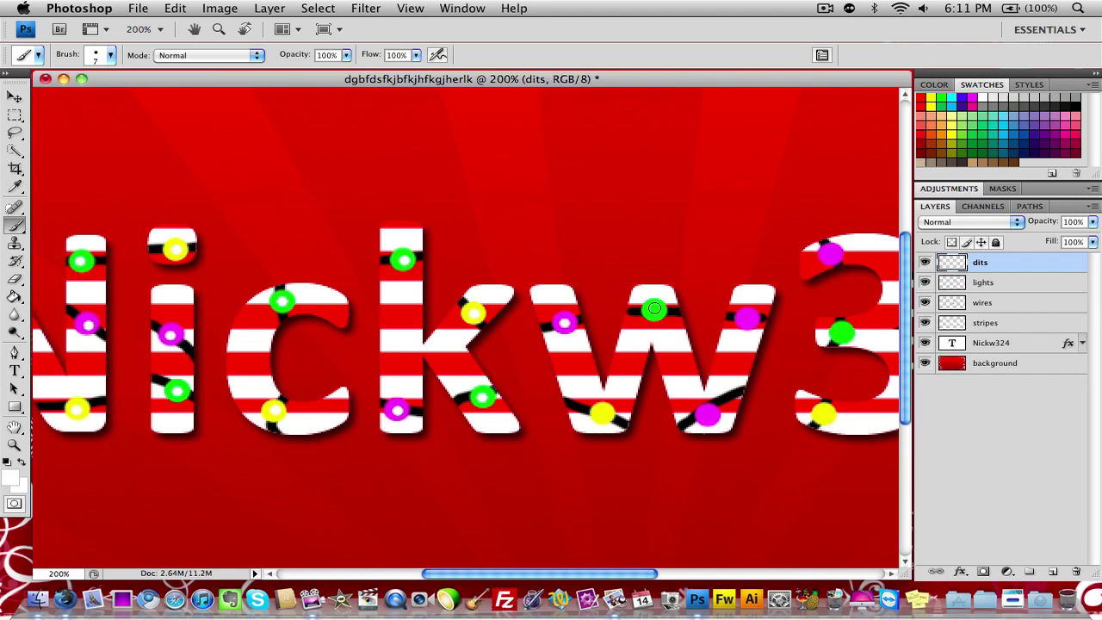
click(654, 308)
click(603, 412)
click(707, 417)
click(749, 320)
click(830, 254)
click(842, 334)
click(821, 415)
Step: Add white highlights to the bulbs on the 2 and 4
drag(611, 574, 781, 574)
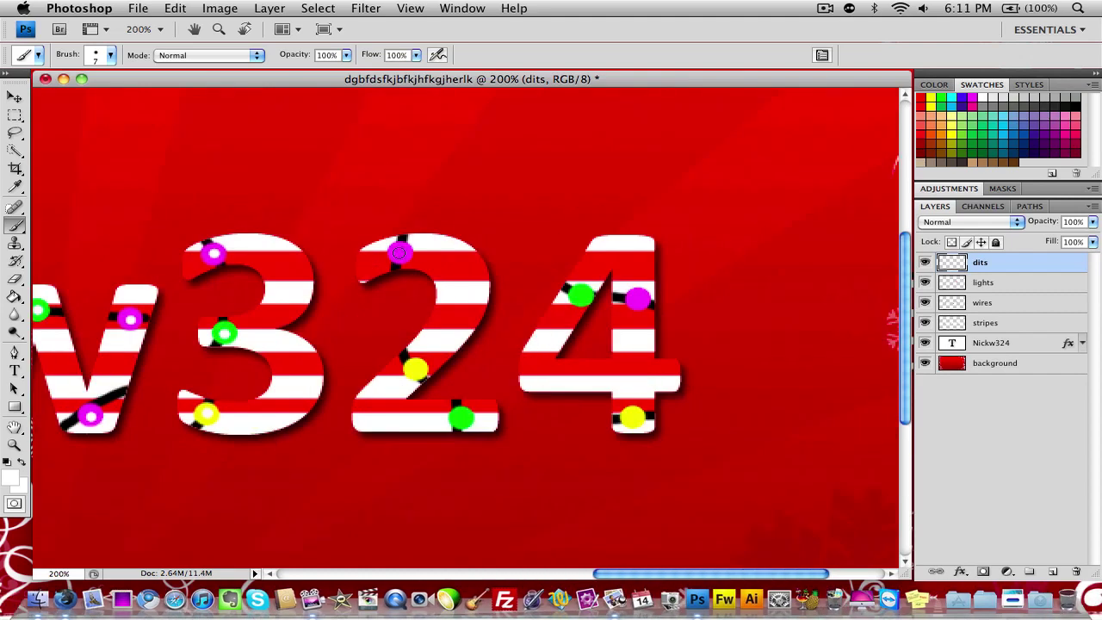
click(399, 252)
click(416, 370)
click(461, 420)
click(633, 418)
click(582, 296)
click(17, 99)
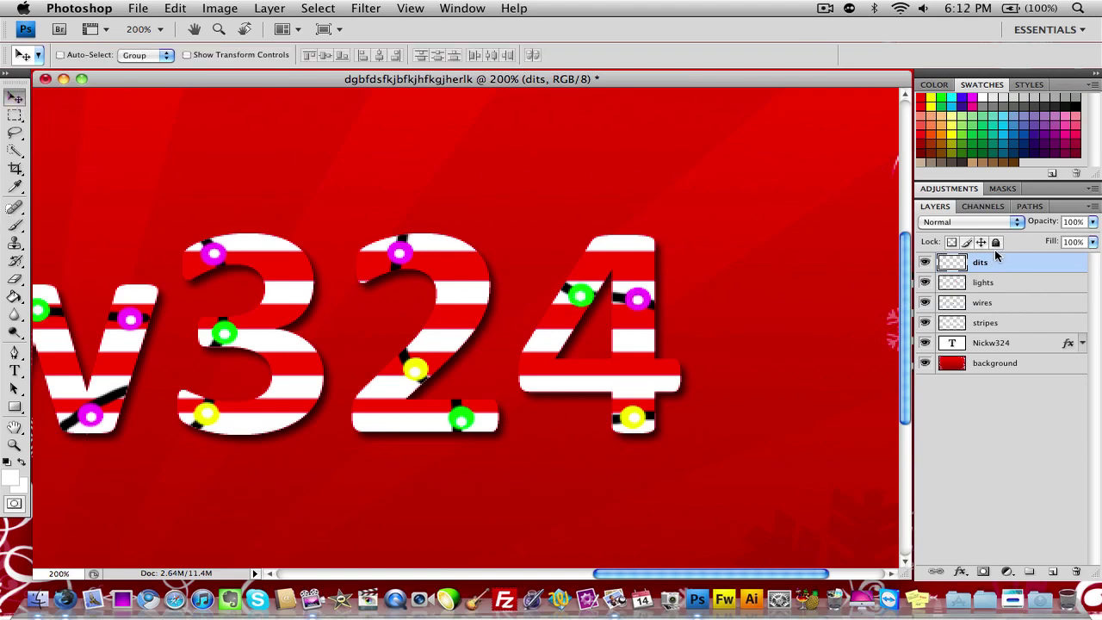
Step: Move dits below lights and give the lights layer a 4.1 px Gaussian Blur
drag(1010, 265, 1007, 291)
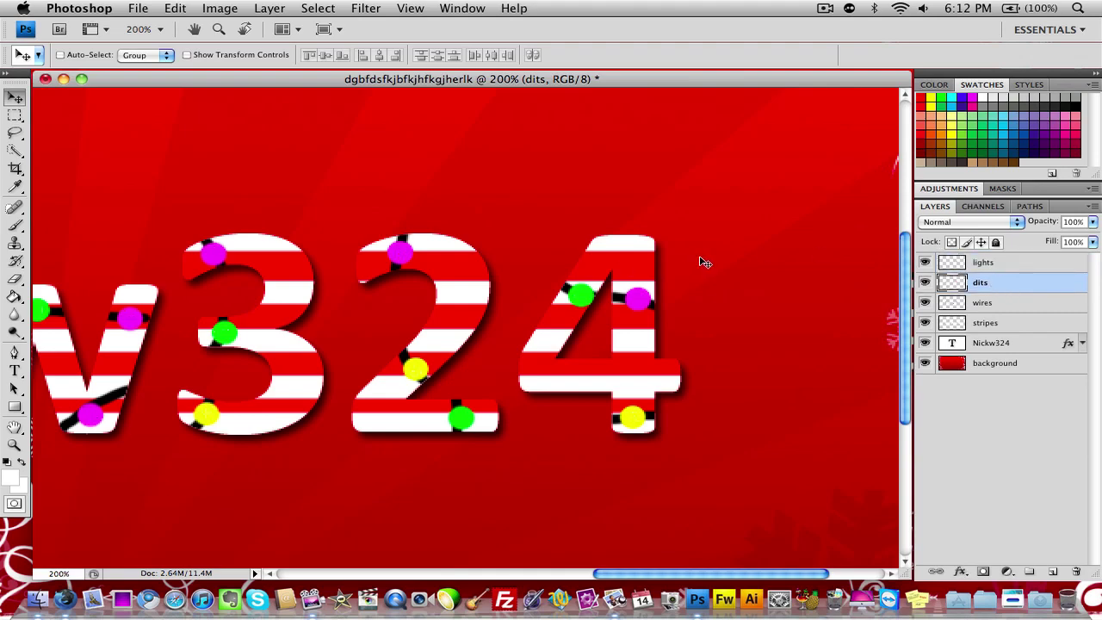
click(1012, 262)
click(366, 8)
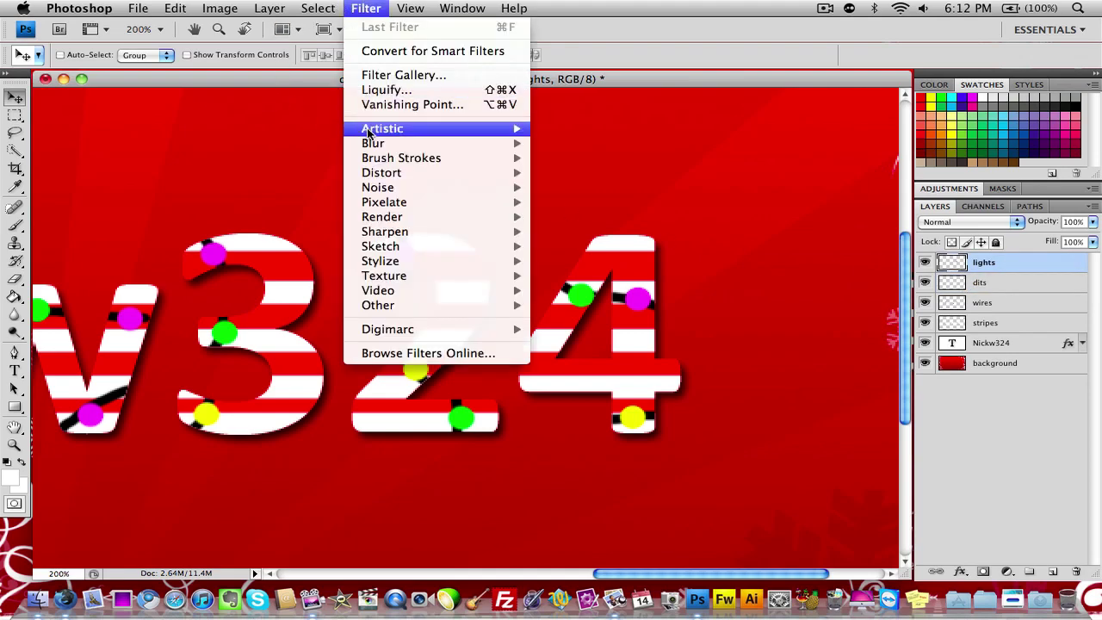
mouse_move(373, 147)
click(590, 203)
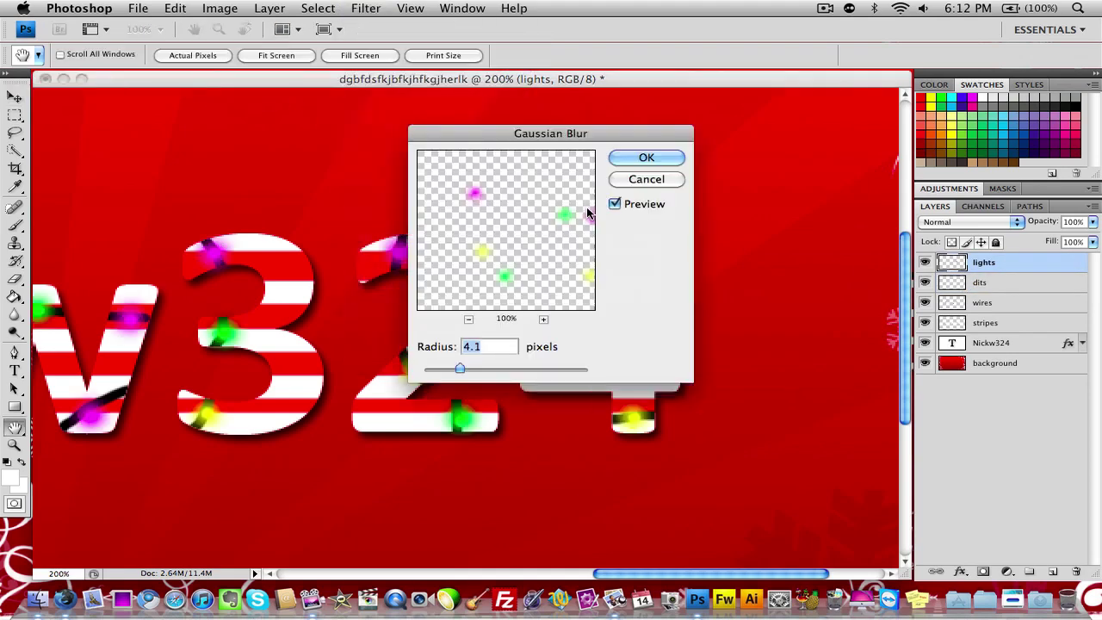
drag(466, 369, 454, 380)
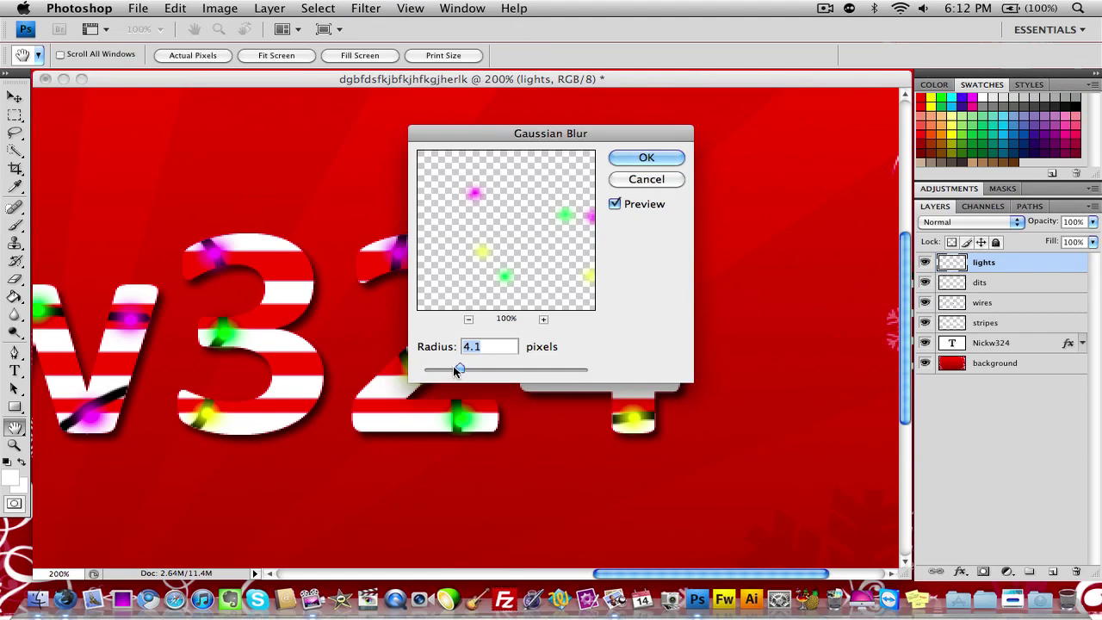
click(618, 160)
Step: Zoom out and in to review the finished banner, then close it without saving
key(super+minus)
key(super+minus)
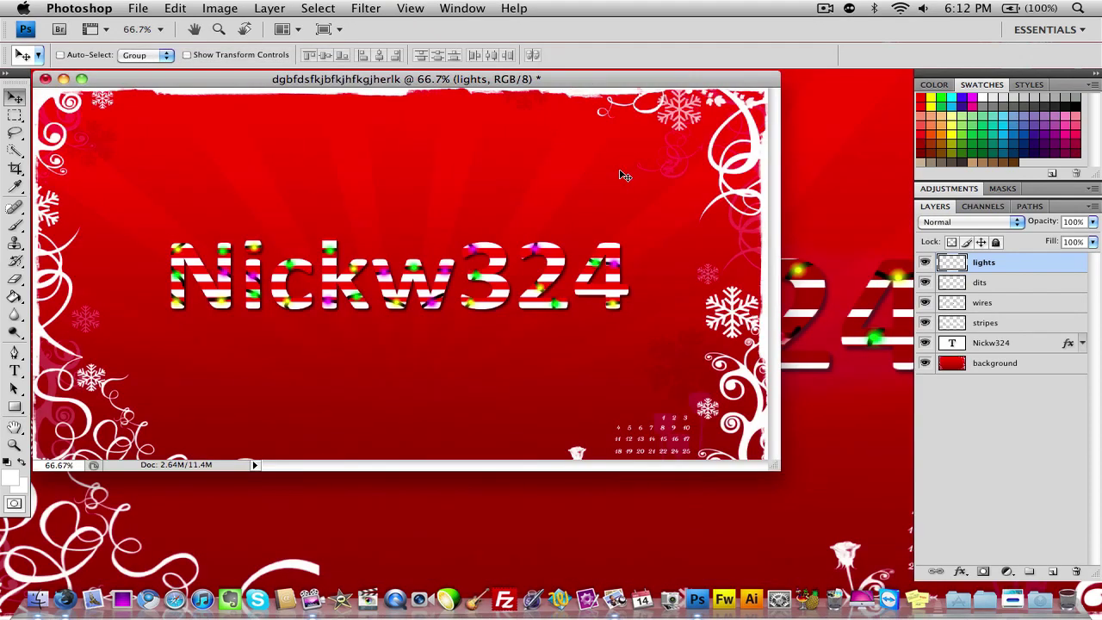
key(super+plus)
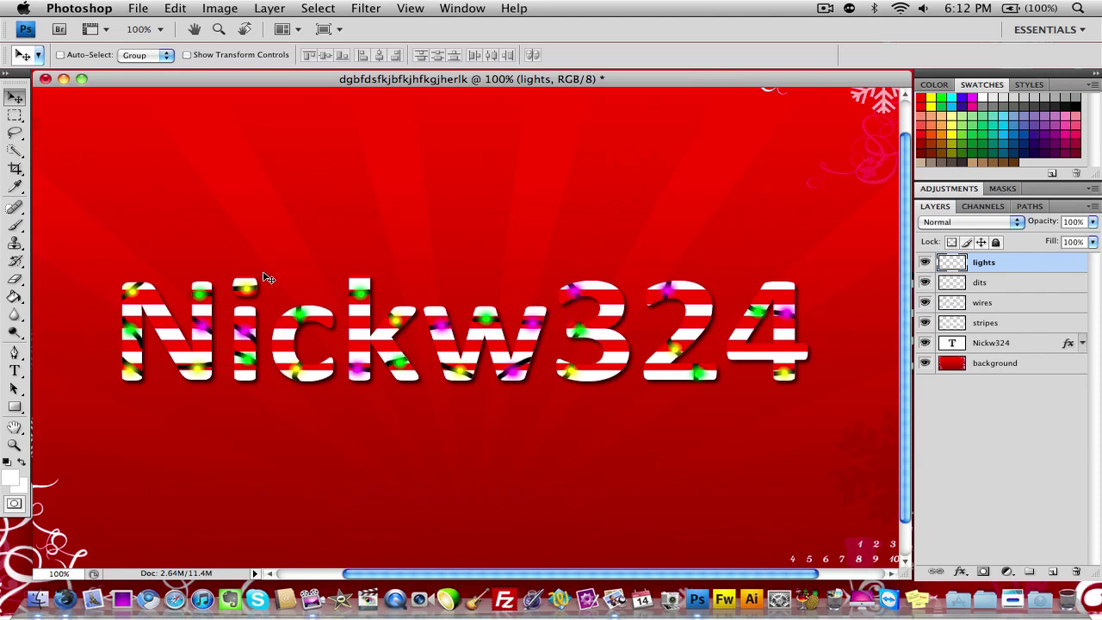
key(super+minus)
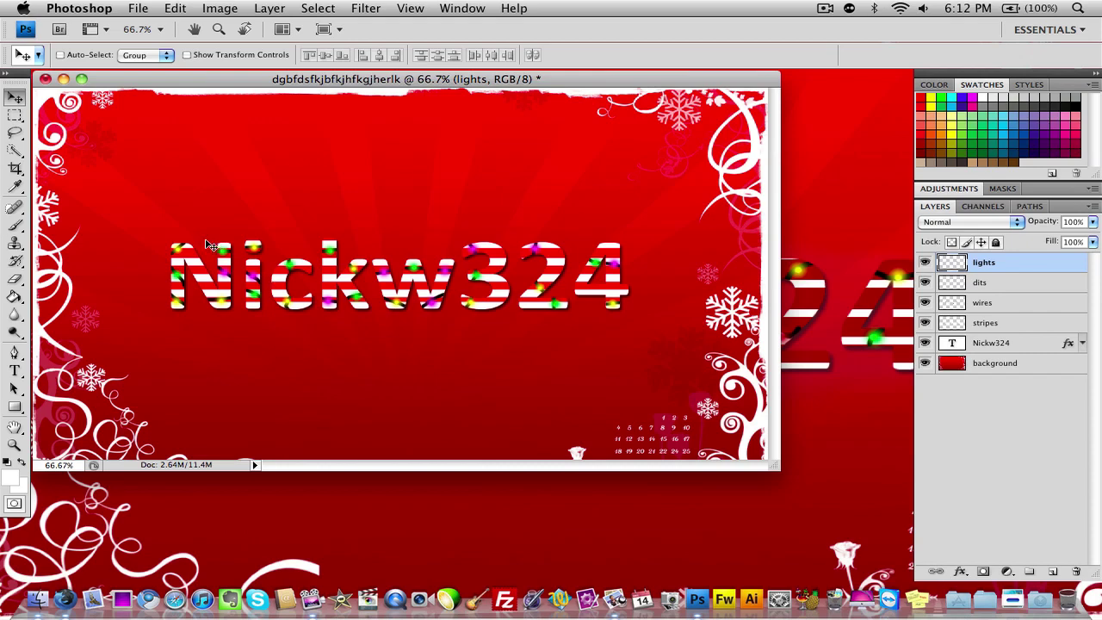
click(45, 79)
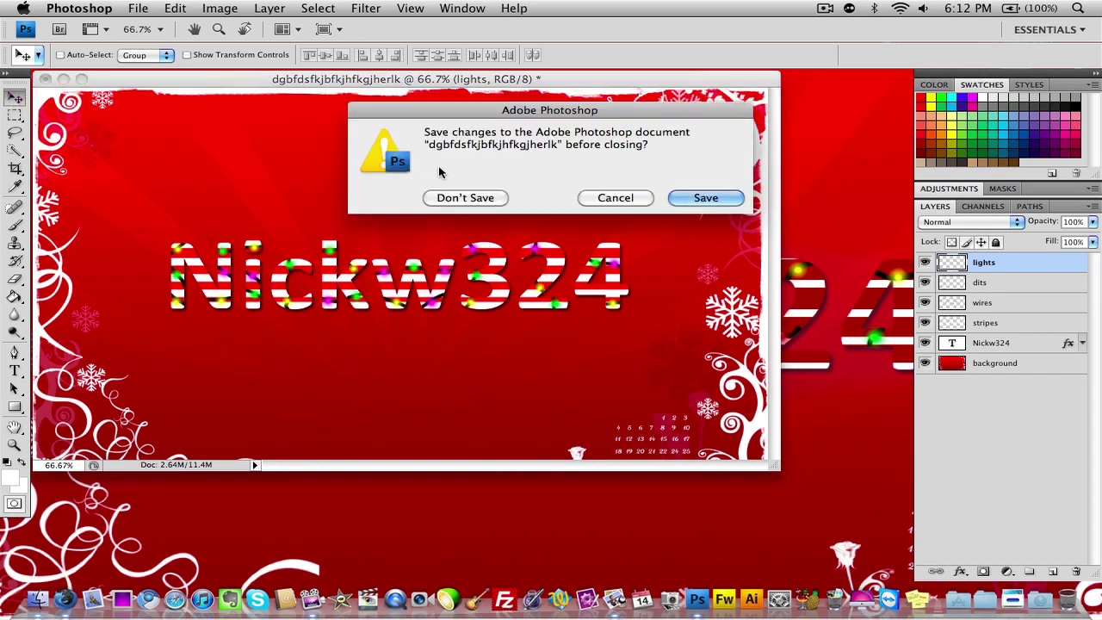
click(481, 200)
key(super+q)
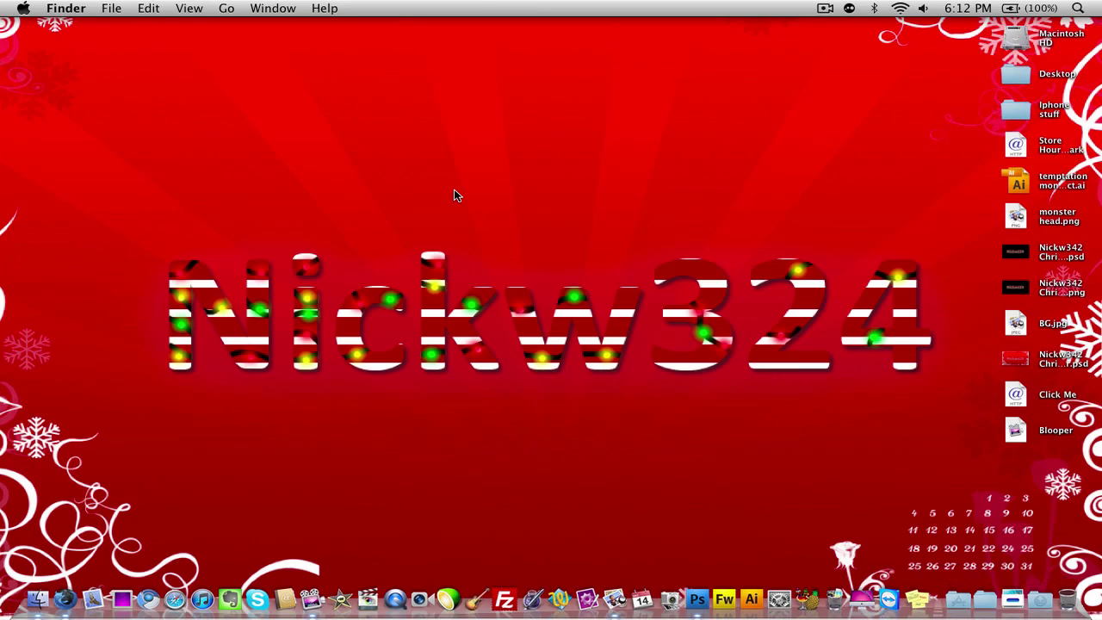